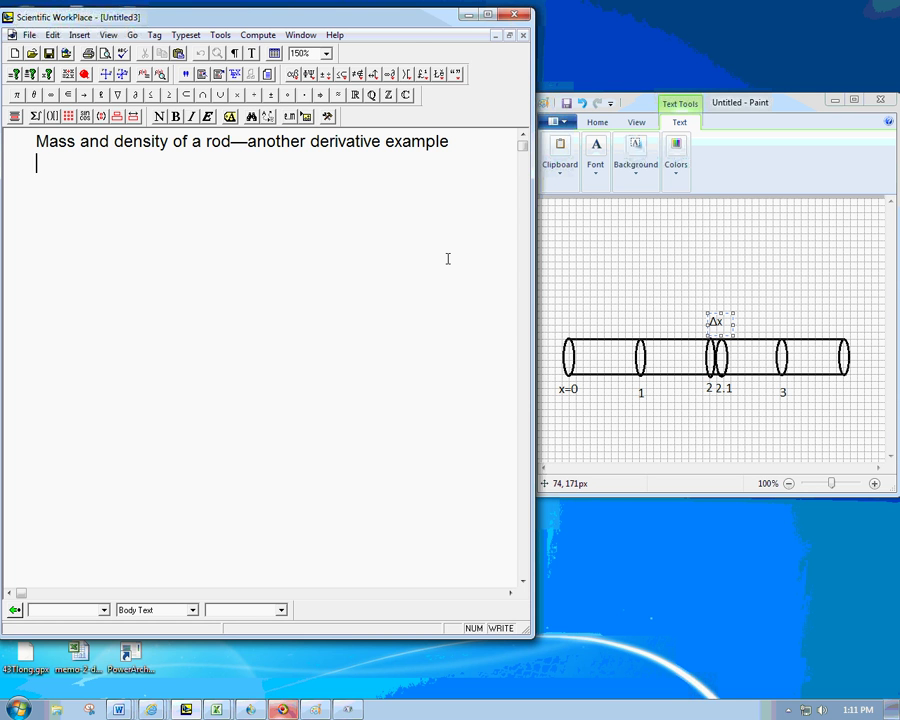
- Add the lines 'Real-world example: ice core' and 'Drill down deep into ice—take out a long cylinder'
{"action": "type", "text": "Real-world"}
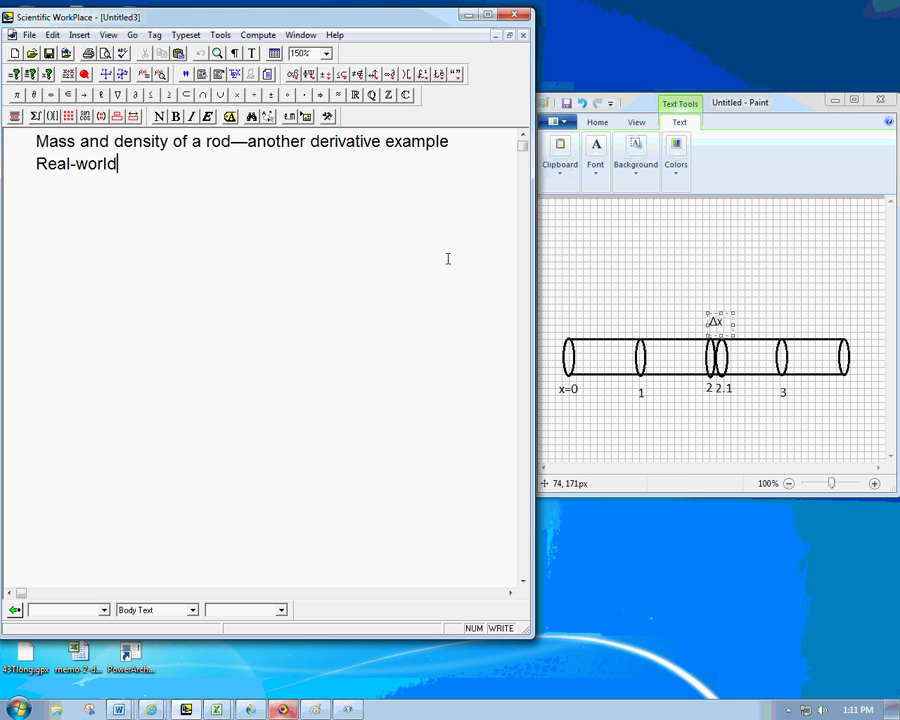
{"action": "type", "text": " example: ice "}
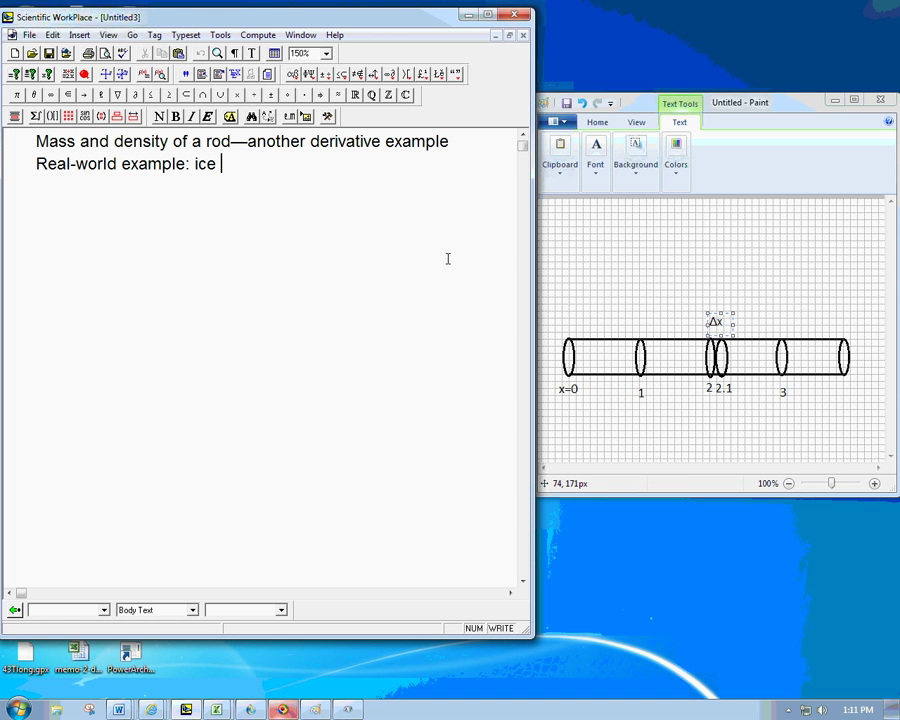
{"action": "type", "text": "core"}
{"action": "key", "text": "Return"}
{"action": "type", "text": "Drill do"}
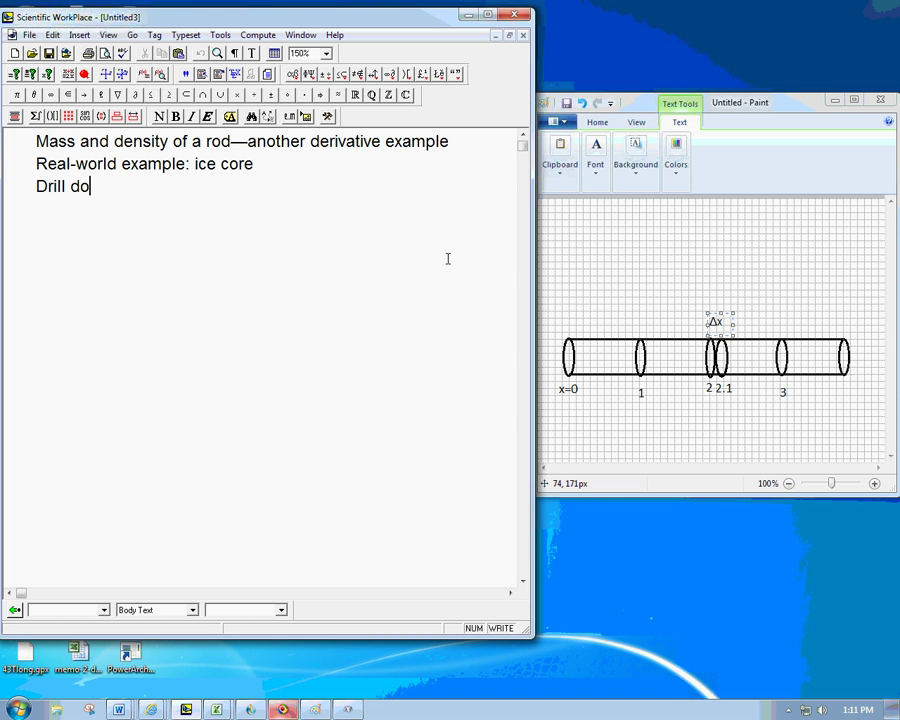
{"action": "type", "text": "wn deep into"}
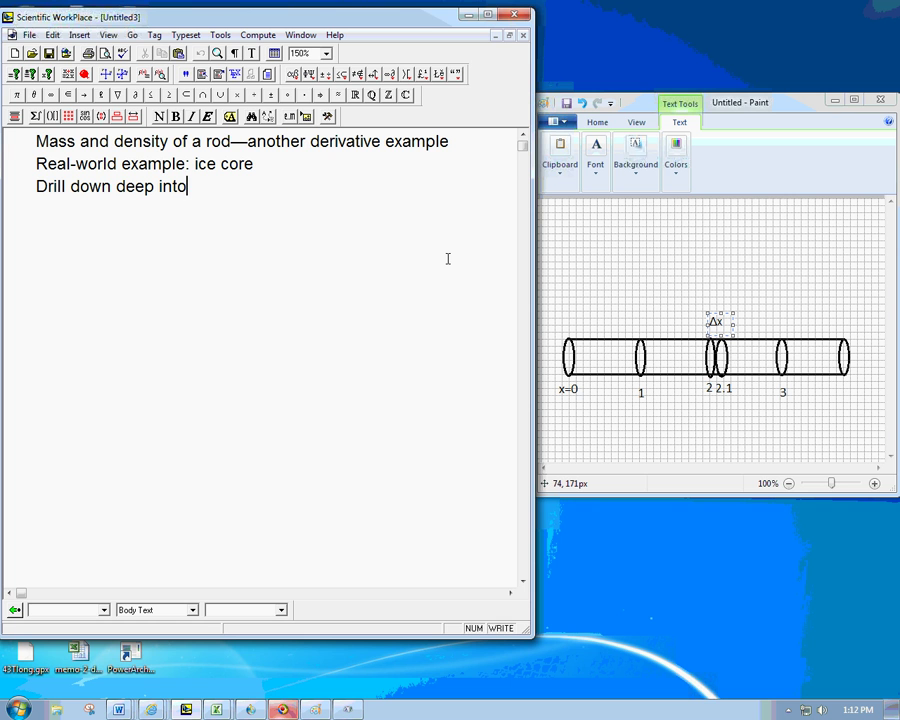
{"action": "type", "text": " ice--take out a long cylid"}
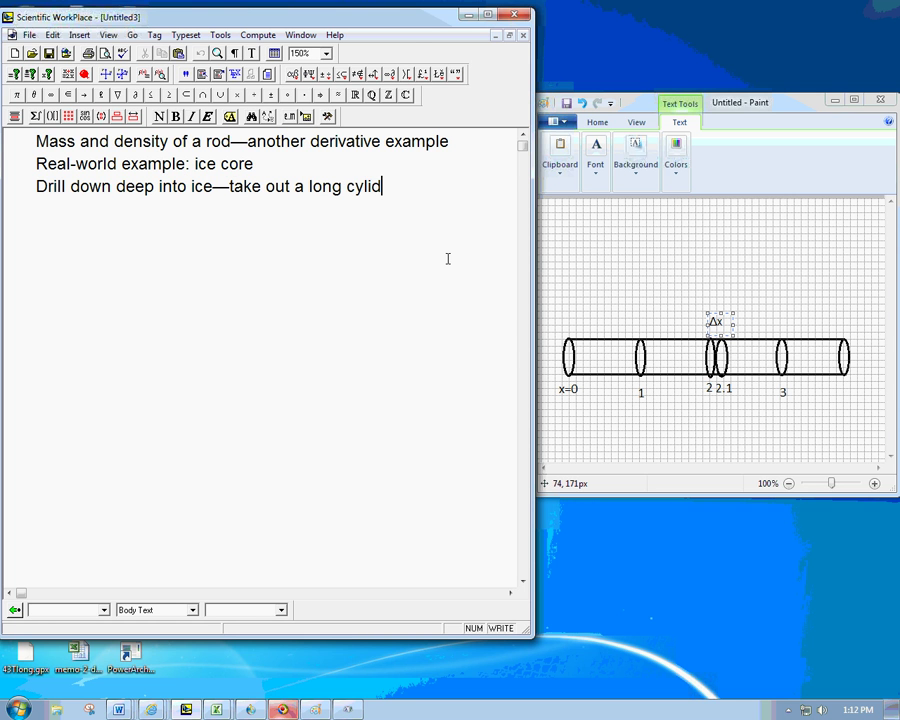
{"action": "key", "text": "BackSpace"}
{"action": "type", "text": "nder"}
{"action": "key", "text": "Return"}
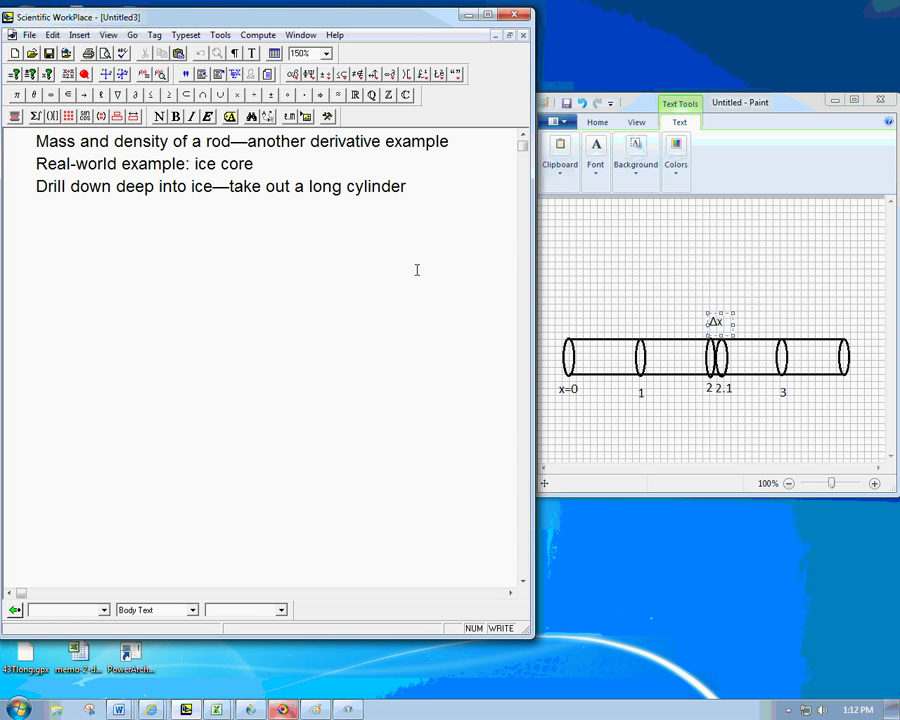
- Type 'functions?' and begin the line 'Running total mass function m(x) =' with m(x) in math
{"action": "type", "text": "functions?"}
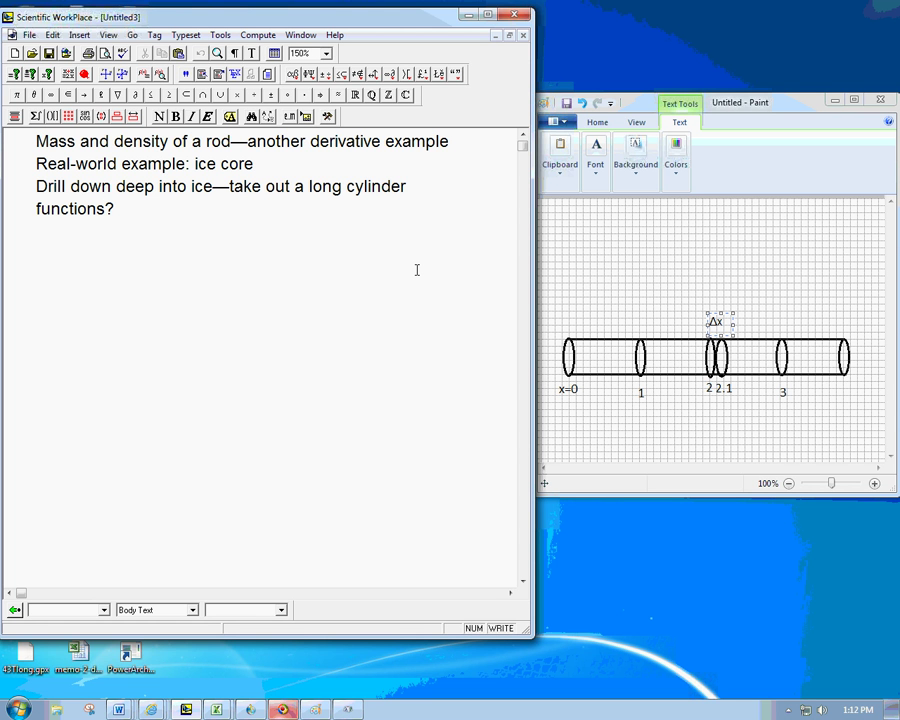
{"action": "key", "text": "Return"}
{"action": "type", "text": "Running total mass function"}
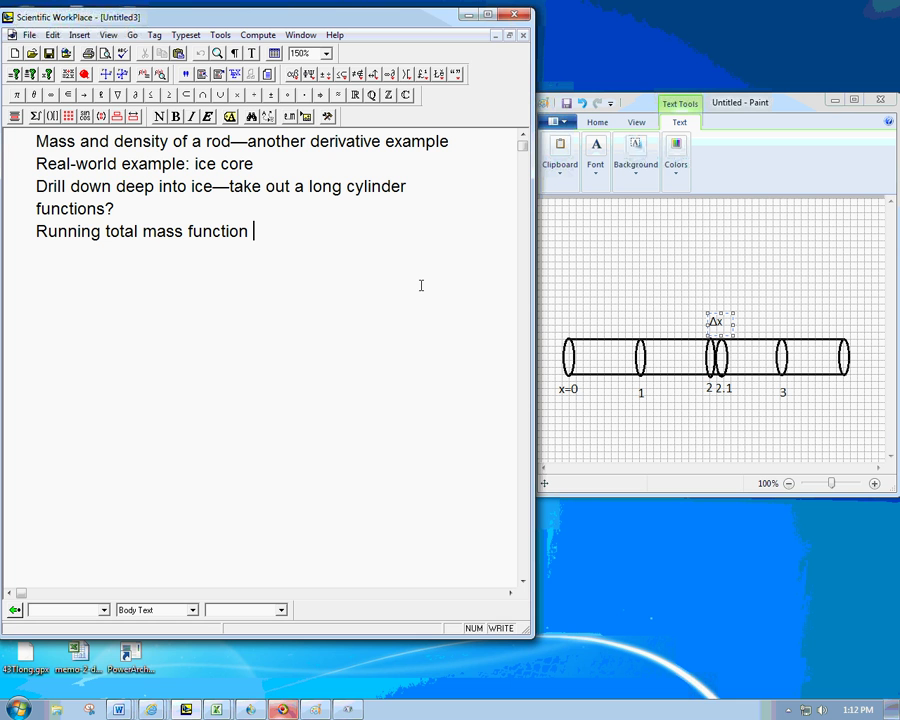
{"action": "key", "text": "ctrl+m"}
{"action": "type", "text": "m(x) = total"}
{"action": "key", "text": "BackSpace"}
{"action": "key", "text": "BackSpace"}
{"action": "key", "text": "BackSpace"}
{"action": "key", "text": "BackSpace"}
{"action": "key", "text": "BackSpace"}
{"action": "key", "text": "ctrl+t"}
- Complete the definition as 'total mass from left end to position x.' with x in math
{"action": "type", "text": "totla"}
{"action": "key", "text": "BackSpace"}
{"action": "key", "text": "BackSpace"}
{"action": "type", "text": "al mas"}
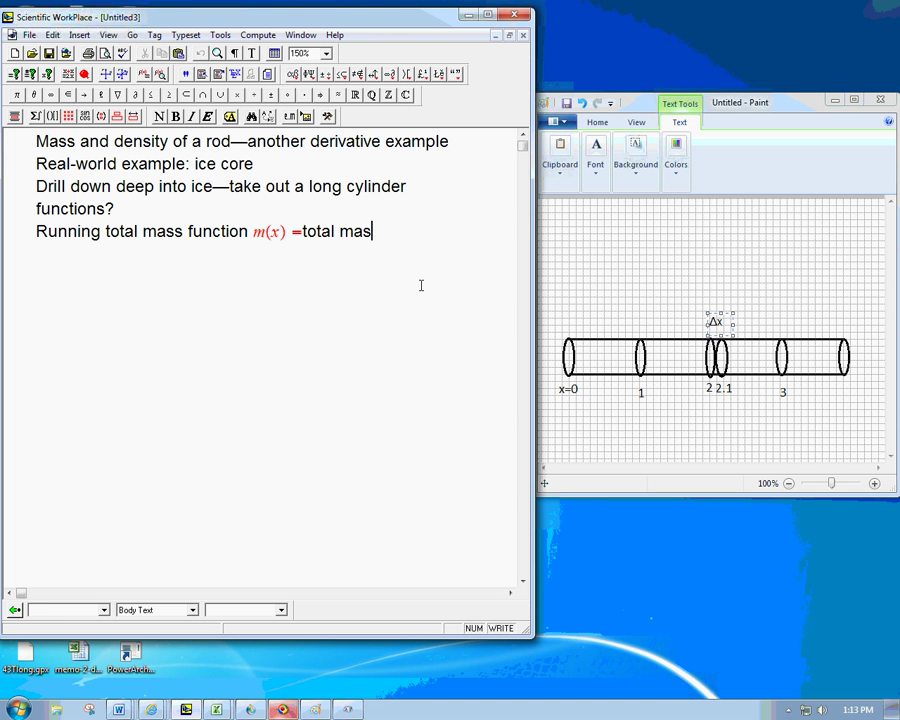
{"action": "type", "text": "s from left e"}
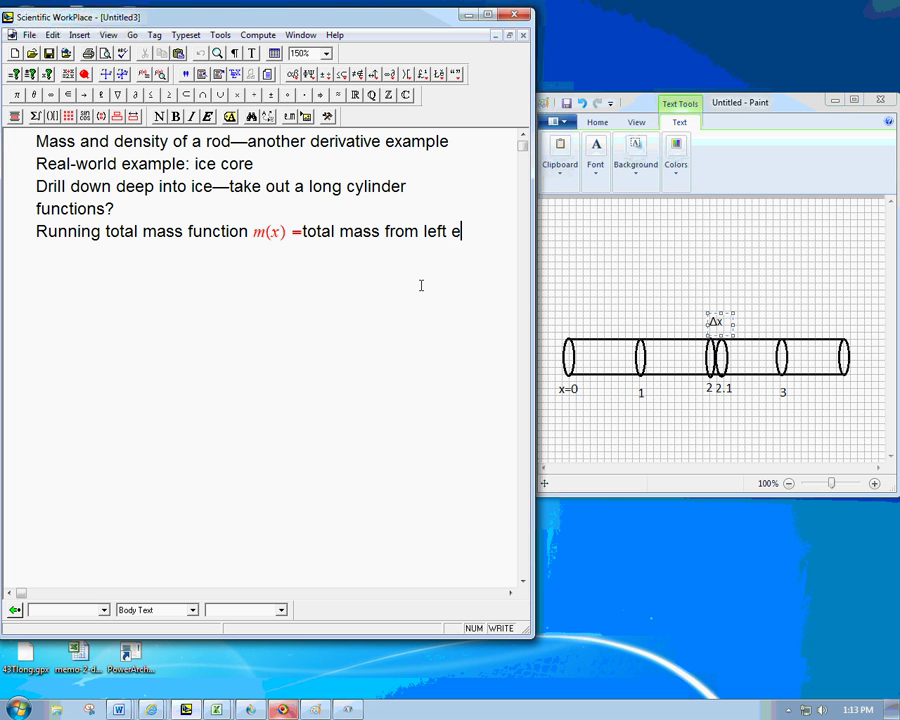
{"action": "type", "text": "nd to position x"}
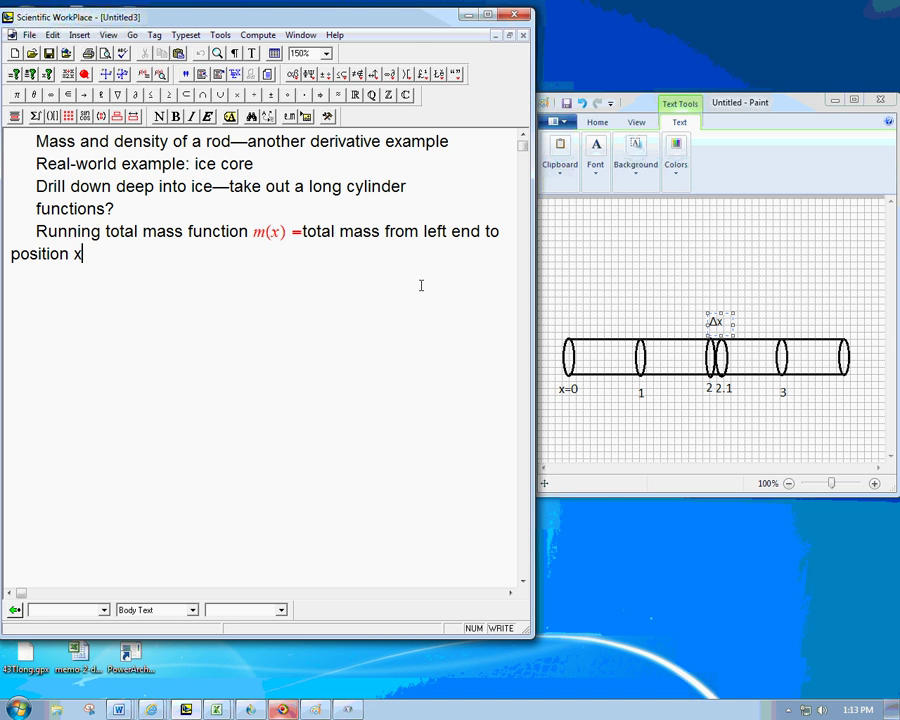
{"action": "key", "text": "BackSpace"}
{"action": "key", "text": "ctrl+m"}
{"action": "type", "text": "x."}
- Add the line 'm(2) = total mass in [0,2]' with the math parts and bracketed interval
{"action": "key", "text": "Return"}
{"action": "key", "text": "ctrl+m"}
{"action": "type", "text": "m(2) "}
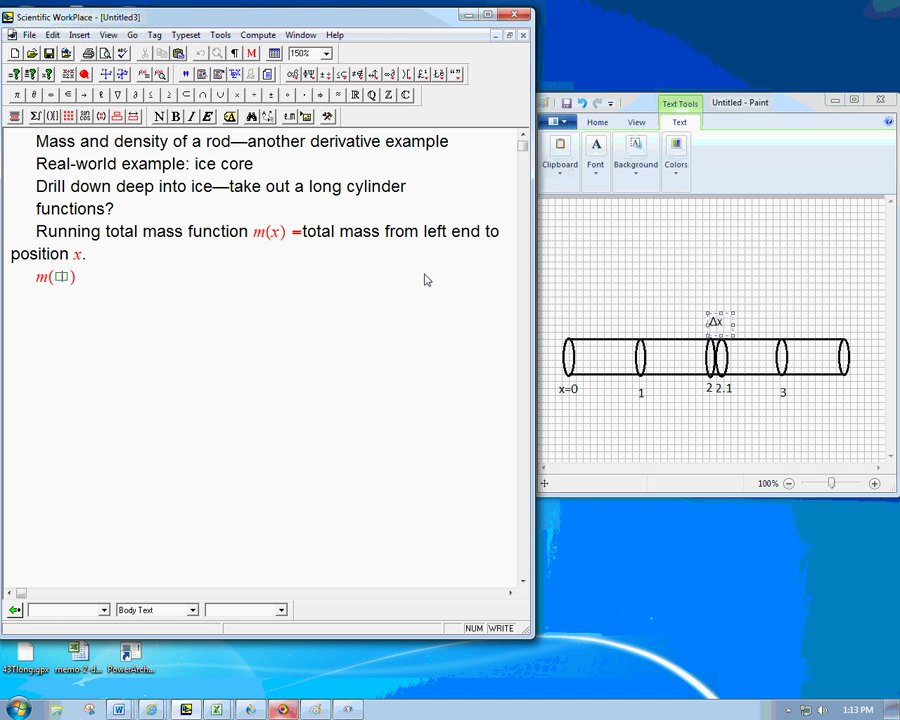
{"action": "type", "text": "="}
{"action": "key", "text": "ctrl+t"}
{"action": "type", "text": "total mass in"}
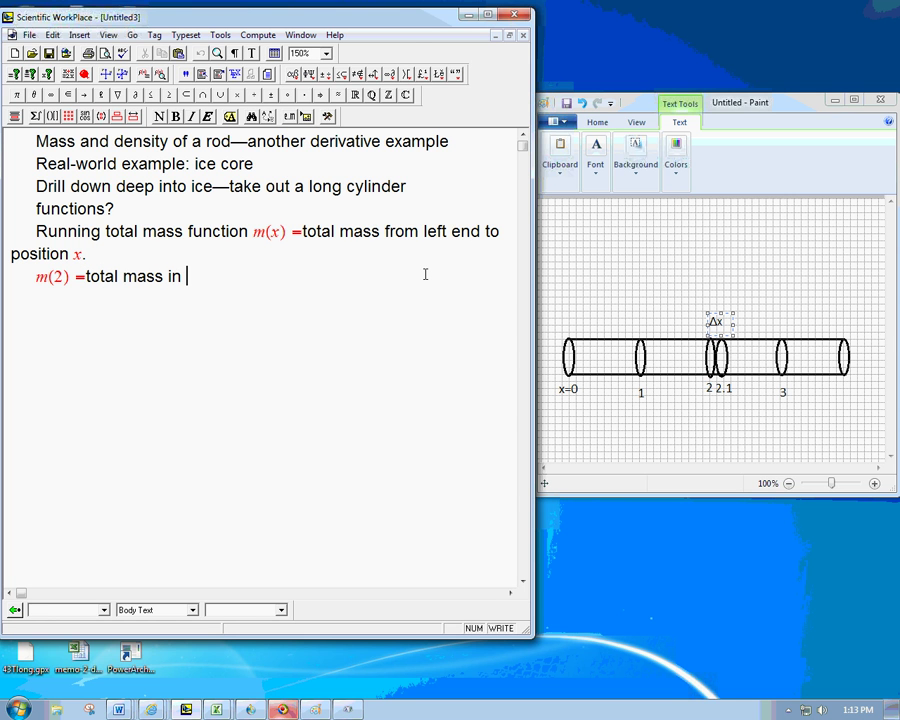
{"action": "key", "text": "ctrl+m"}
{"action": "type", "text": "0, 2"}
{"action": "key", "text": "shift+Left"}
{"action": "key", "text": "shift+Left"}
{"action": "key", "text": "shift+Left"}
{"action": "key", "text": "ctrl+bracketleft"}
- Add the line 'm(2.1) = total mass in [0,2.1]' using parentheses and bracket templates
{"action": "key", "text": "Return"}
{"action": "type", "text": "m"}
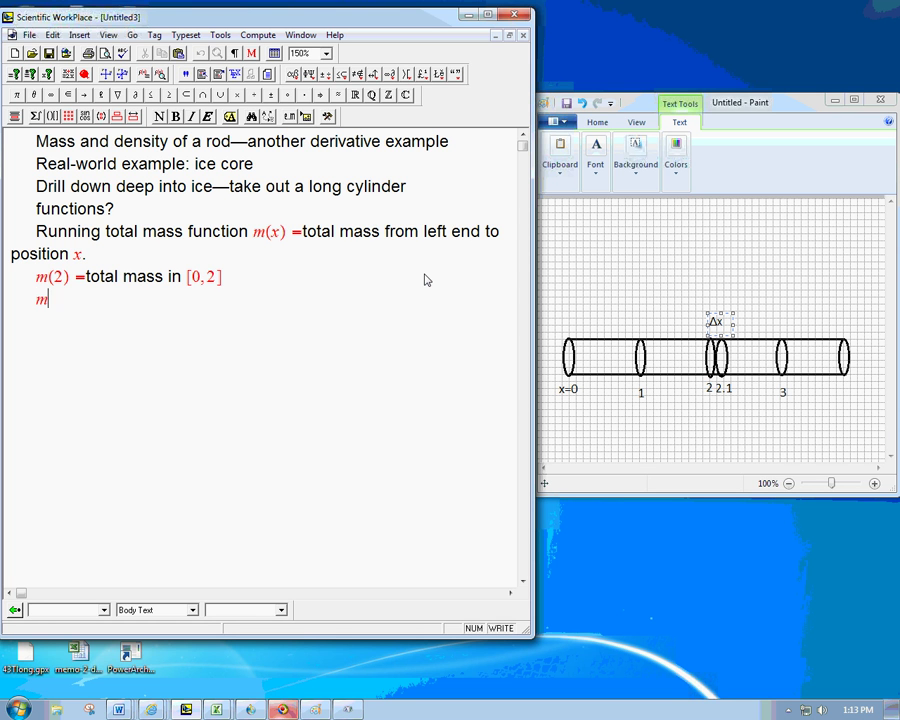
{"action": "key", "text": "ctrl+9"}
{"action": "type", "text": "2.1) ="}
{"action": "key", "text": "ctrl+t"}
{"action": "type", "text": "t"}
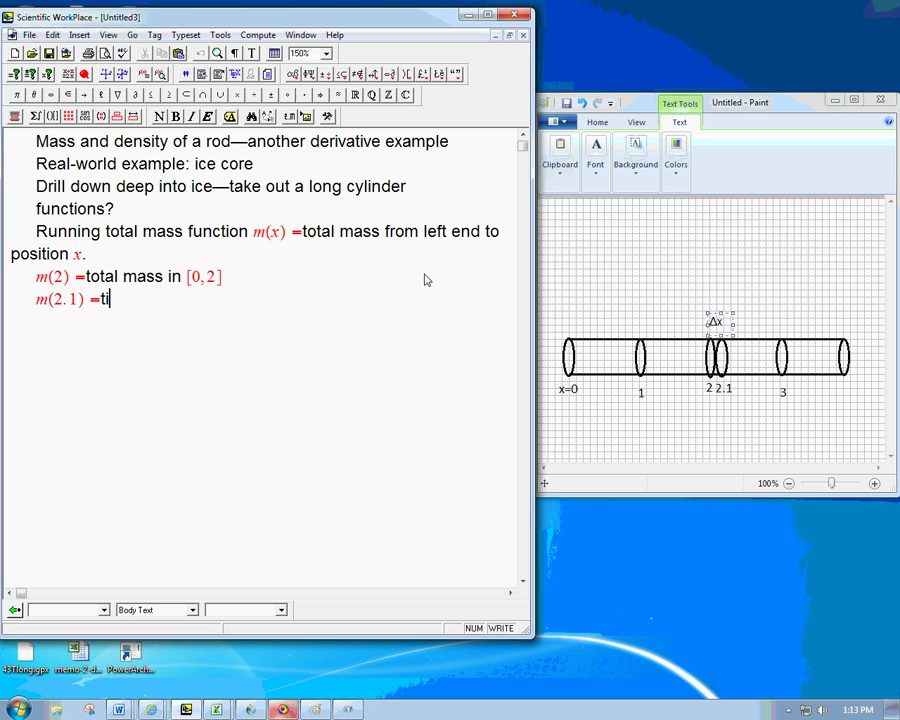
{"action": "type", "text": "otal am"}
{"action": "key", "text": "BackSpace"}
{"action": "key", "text": "BackSpace"}
{"action": "type", "text": "mass in"}
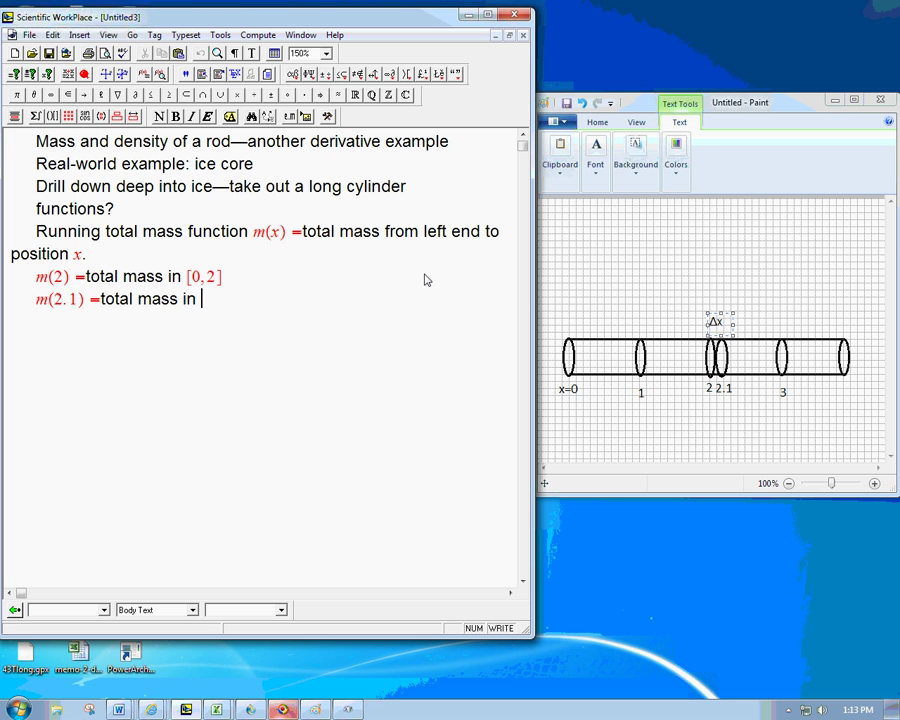
{"action": "key", "text": "ctrl+m"}
{"action": "key", "text": "ctrl+bracketleft"}
{"action": "type", "text": "0, 2.1"}
- Start the line 'mass from 2 to 2.1' with the numbers in math and a text-mode colon
{"action": "key", "text": "Return"}
{"action": "type", "text": "mass from"}
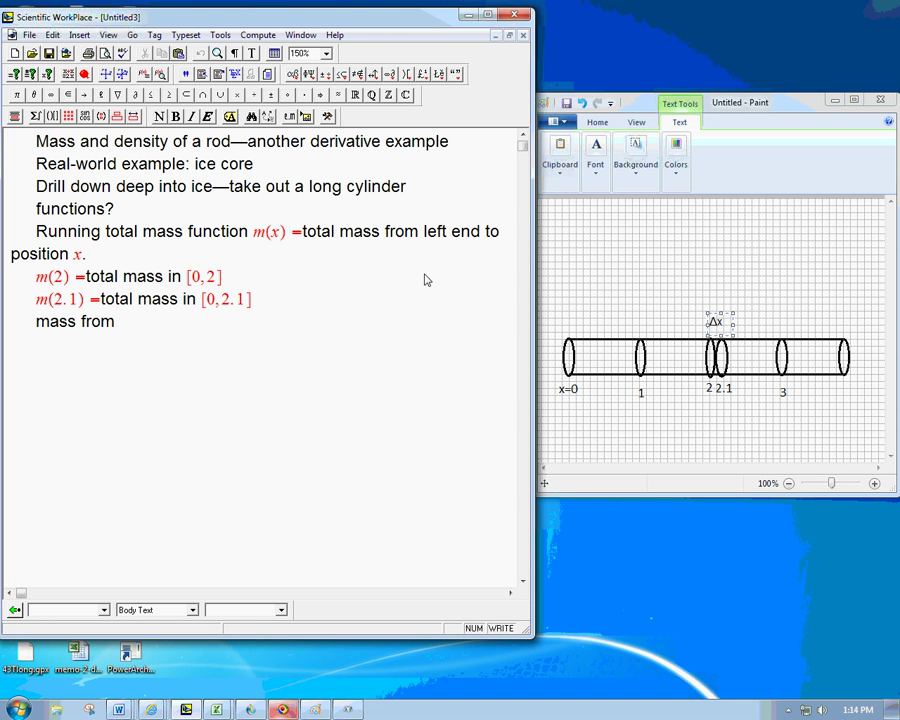
{"action": "key", "text": "ctrl+m"}
{"action": "type", "text": "2"}
{"action": "key", "text": "ctrl+t"}
{"action": "type", "text": "to"}
{"action": "key", "text": "ctrl+m"}
{"action": "type", "text": "2.1 :"}
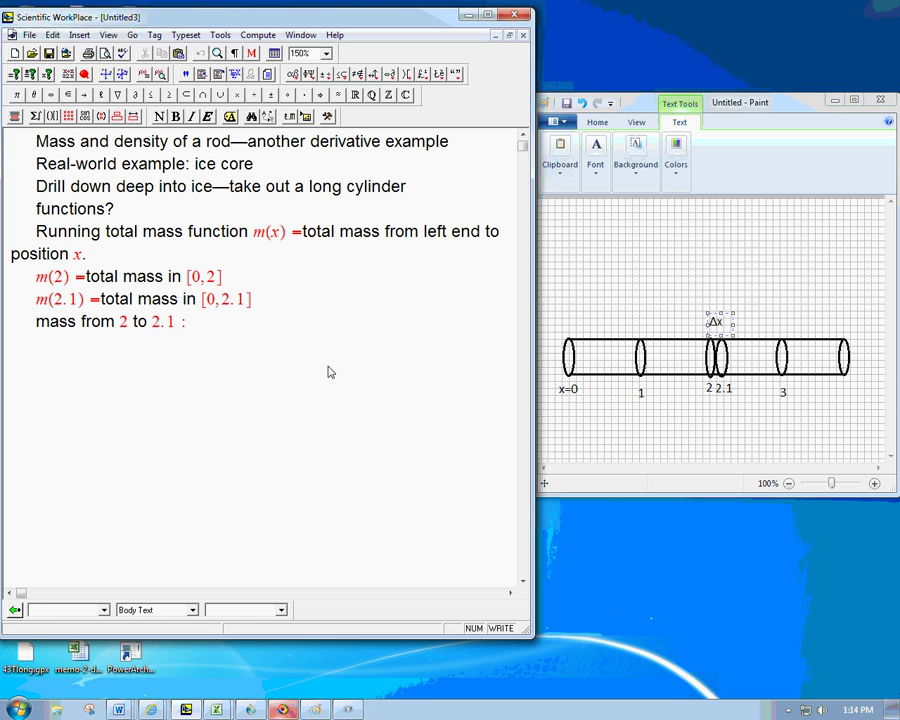
{"action": "key", "text": "BackSpace"}
{"action": "type", "text": ":"}
{"action": "key", "text": "BackSpace"}
{"action": "key", "text": "ctrl+t"}
- Add the colon, then a displayed equation m(2.1) − m(2), and select the difference
{"action": "type", "text": ":"}
{"action": "key", "text": "ctrl+d"}
{"action": "type", "text": "m(2.1"}
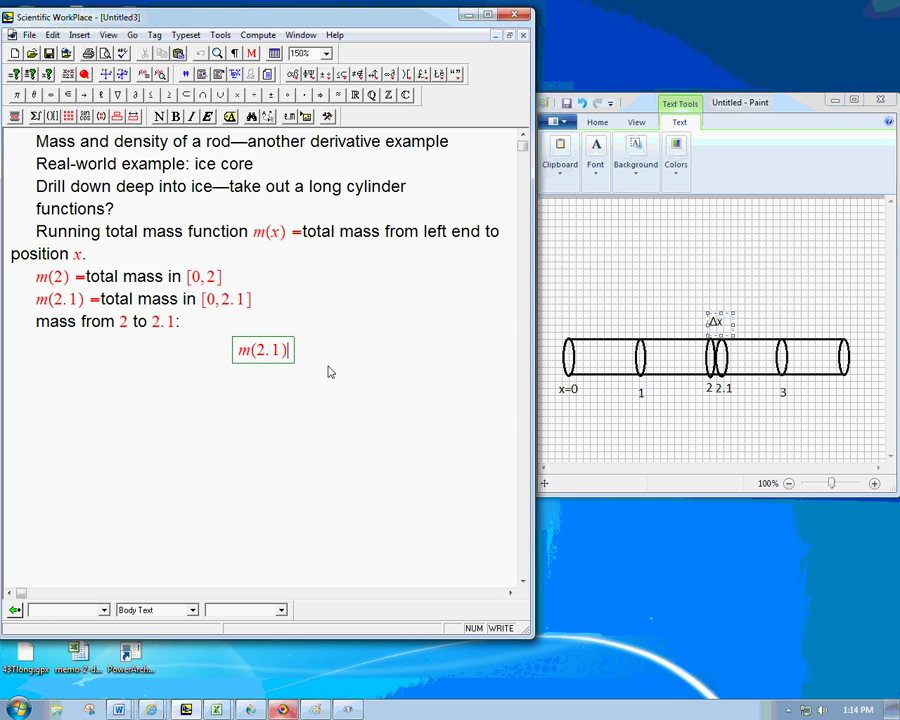
{"action": "type", "text": ")-m(2"}
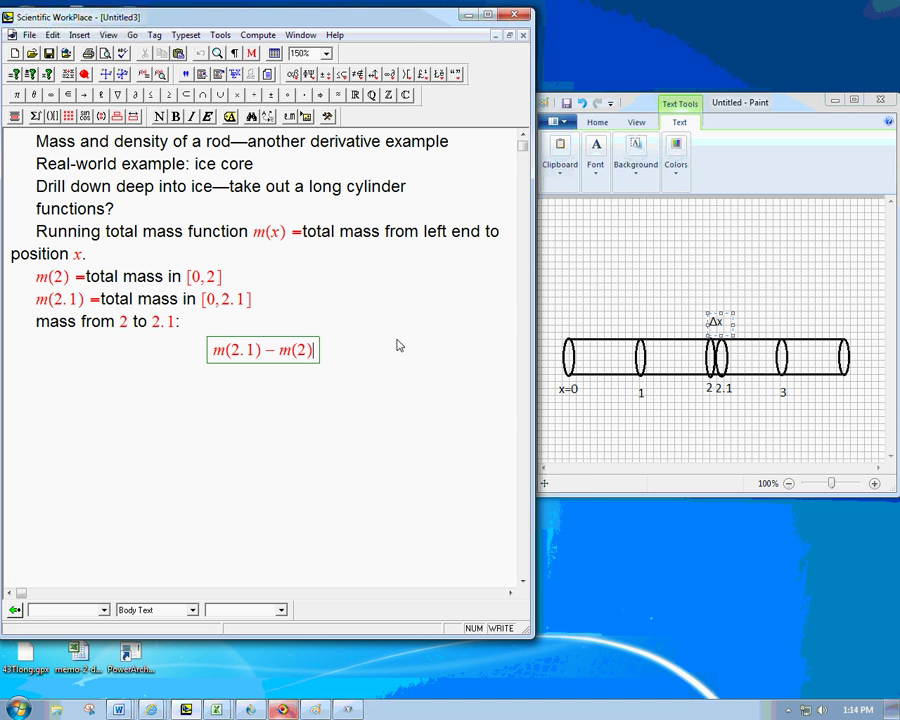
{"action": "key", "text": "shift+Left"}
{"action": "key", "text": "shift+Left"}
{"action": "key", "text": "shift+Left"}
{"action": "key", "text": "shift+Left"}
{"action": "key", "text": "shift+Left"}
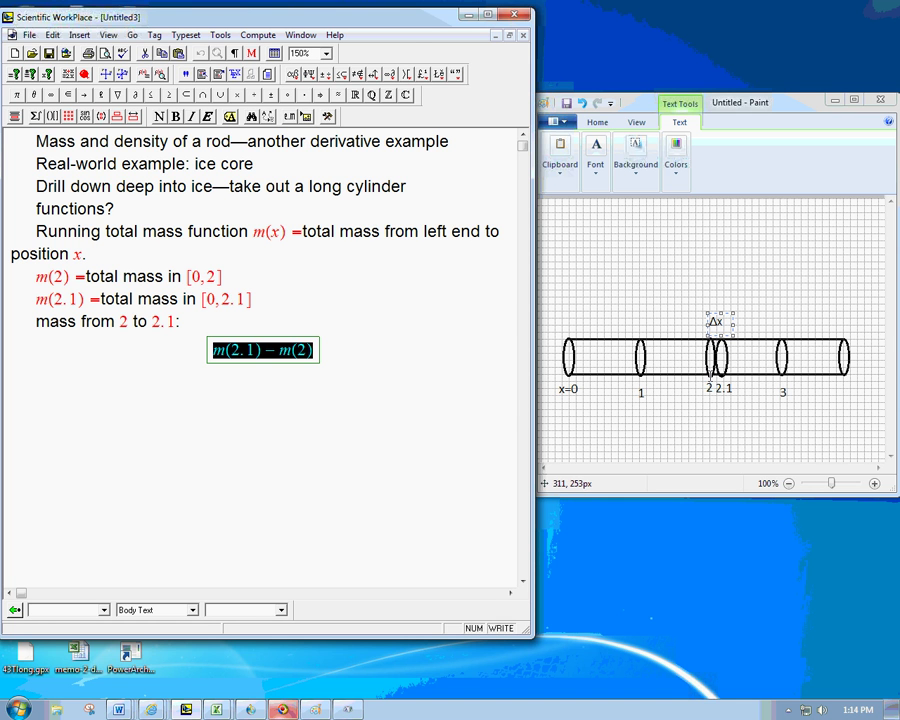
- Turn the displayed difference into a fraction over 0.1
{"action": "left_click", "coordinate": [315, 357]}
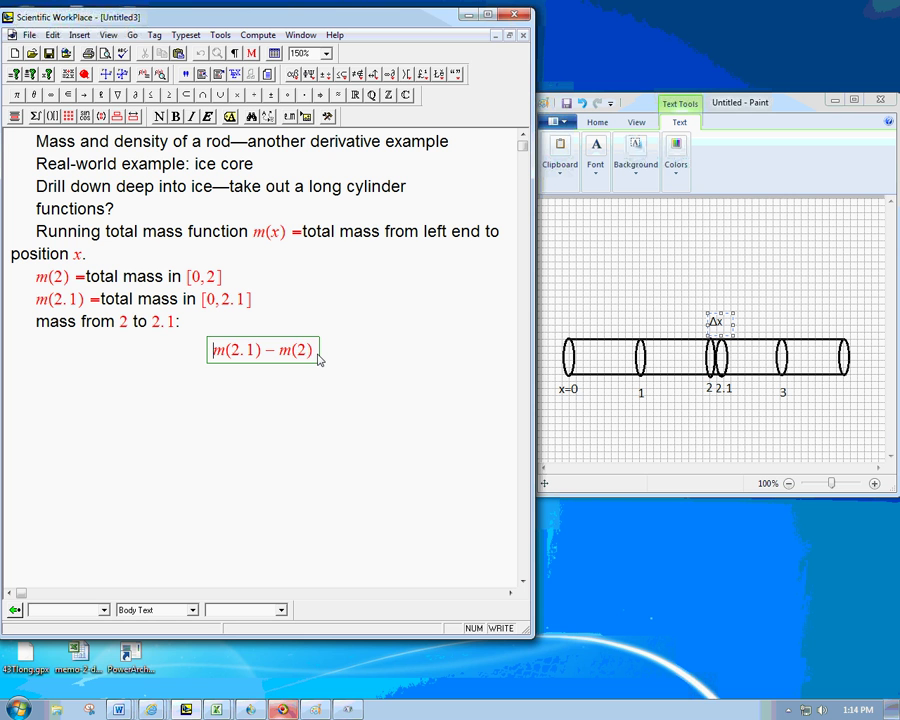
{"action": "key", "text": "shift+Left"}
{"action": "key", "text": "shift+Left"}
{"action": "key", "text": "shift+Left"}
{"action": "key", "text": "shift+Left"}
{"action": "key", "text": "shift+Left"}
{"action": "key", "text": "shift+Left"}
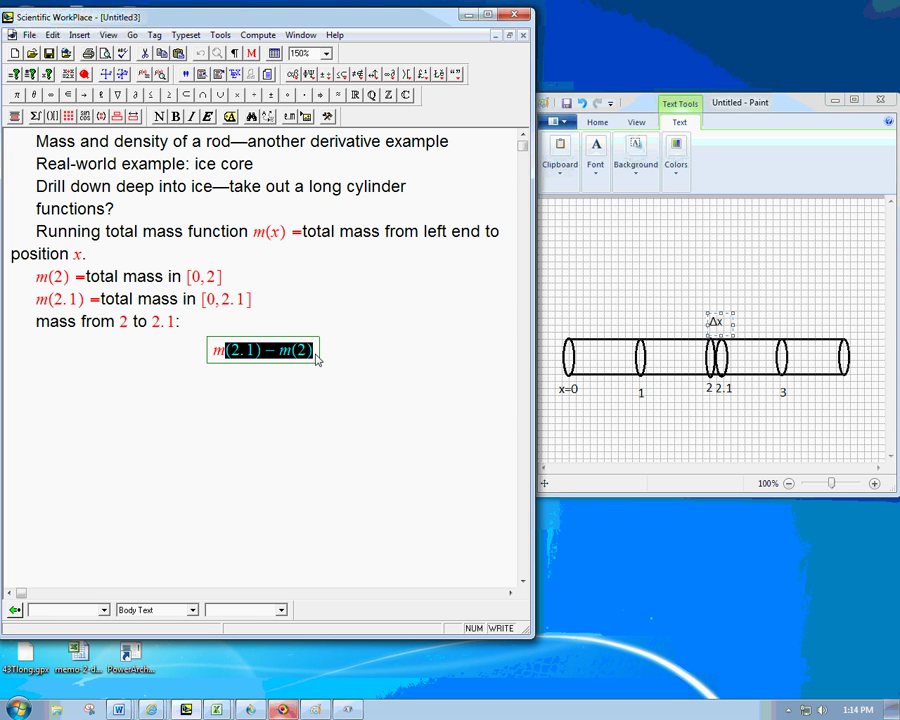
{"action": "key", "text": "ctrl+f"}
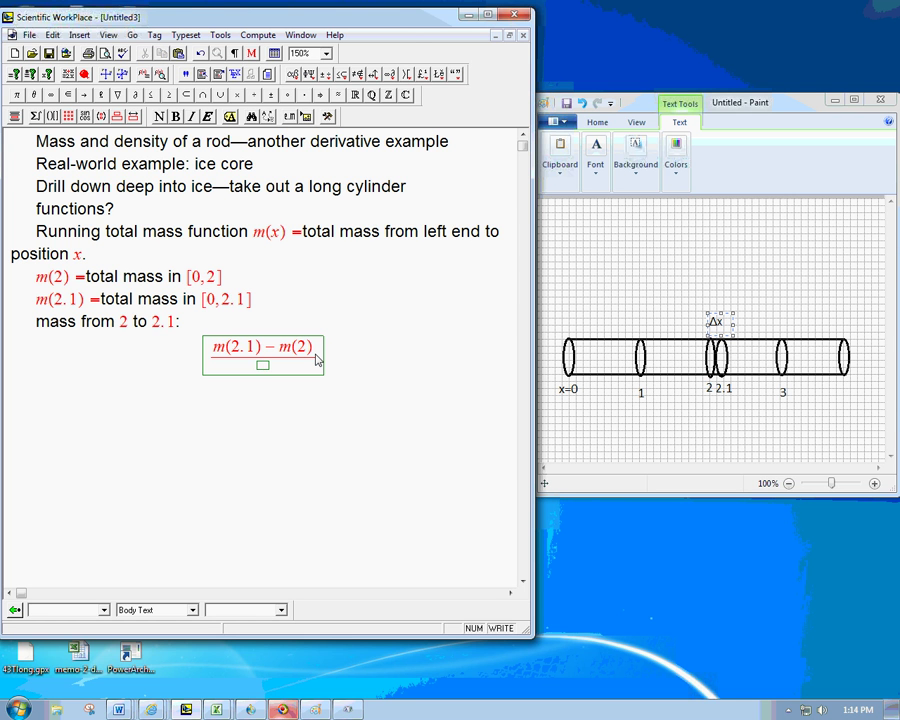
{"action": "type", "text": "0.1"}
{"action": "left_click", "coordinate": [321, 364]}
- Continue the equation with '= linear density' and a g/cm units fraction
{"action": "type", "text": "="}
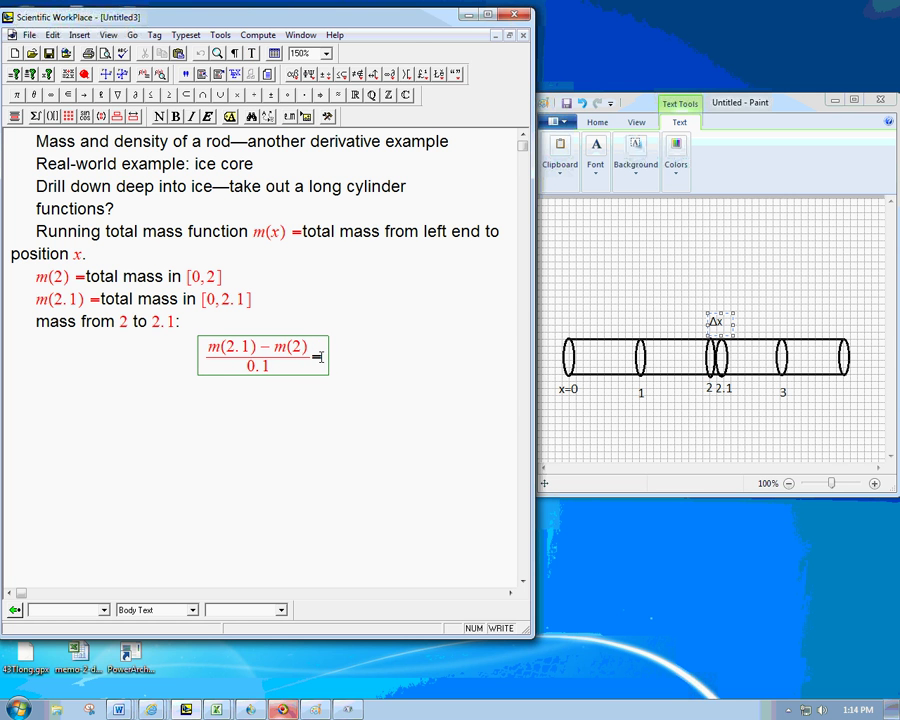
{"action": "type", "text": "linear denisty"}
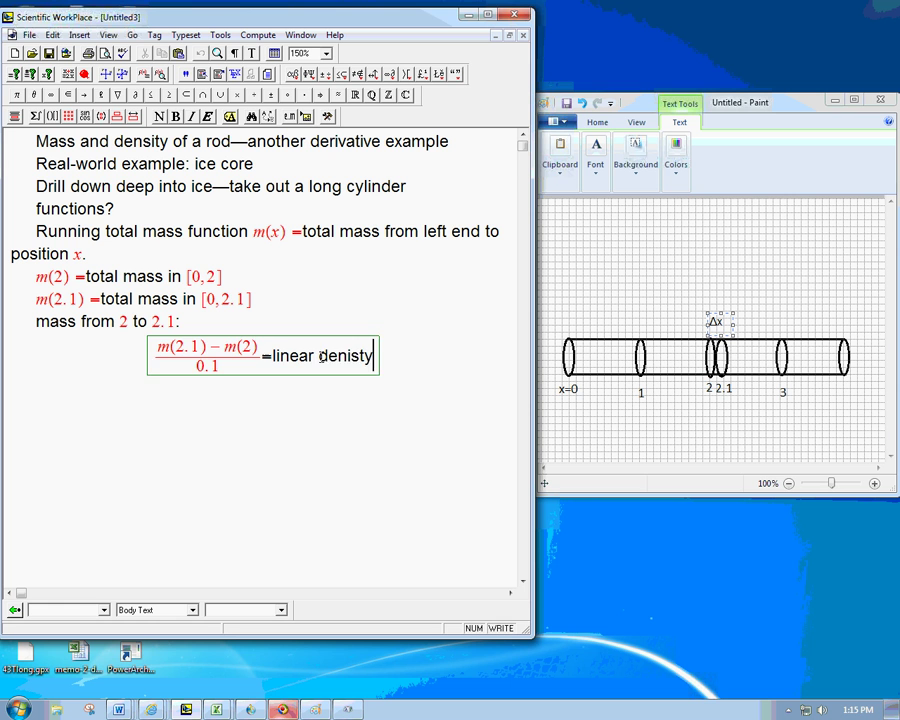
{"action": "key", "text": "BackSpace"}
{"action": "key", "text": "BackSpace"}
{"action": "key", "text": "BackSpace"}
{"action": "key", "text": "BackSpace"}
{"action": "type", "text": "sity"}
{"action": "key", "text": "ctrl+f"}
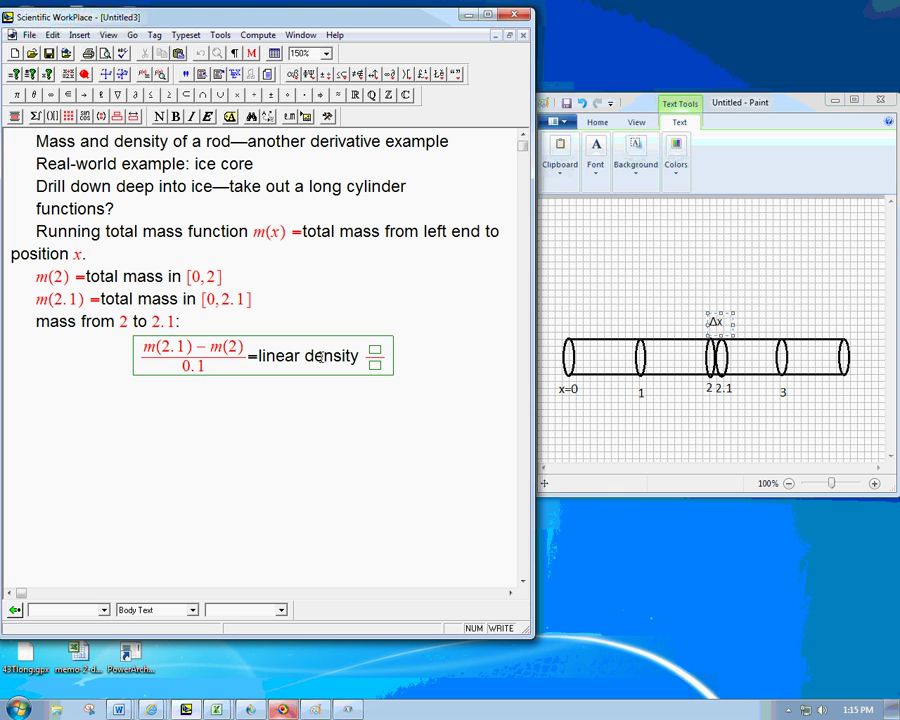
{"action": "type", "text": "g/"}
{"action": "key", "text": "Tab"}
{"action": "type", "text": "cm"}
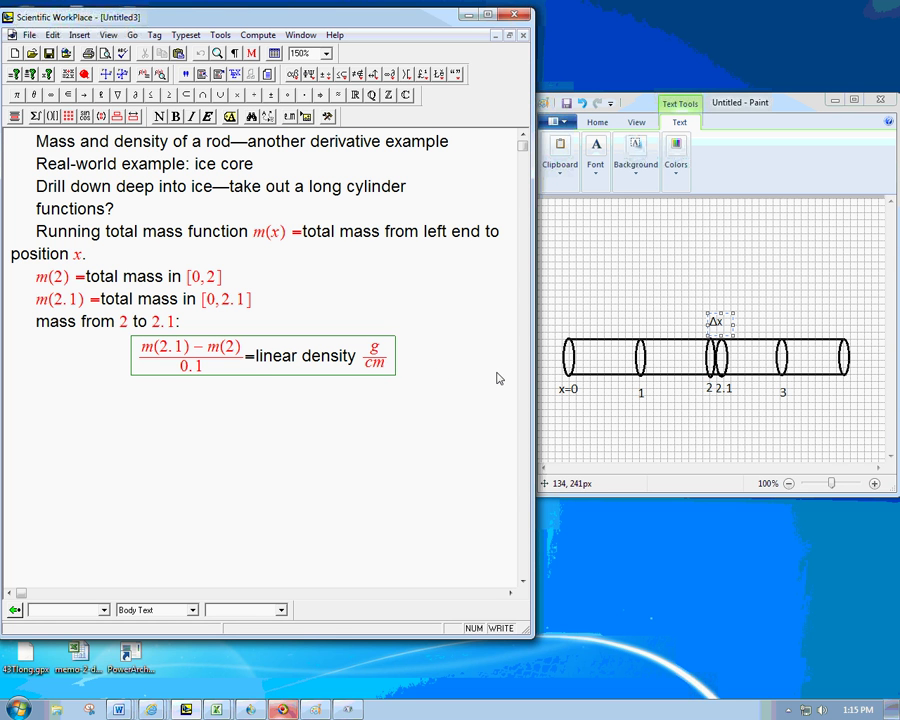
- Add a display row (m(2+Δx) − m(2))/Δx ≈ m′(2) and an empty row beneath
{"action": "key", "text": "Return"}
{"action": "key", "text": "ctrl+f"}
{"action": "type", "text": "m(2+"}
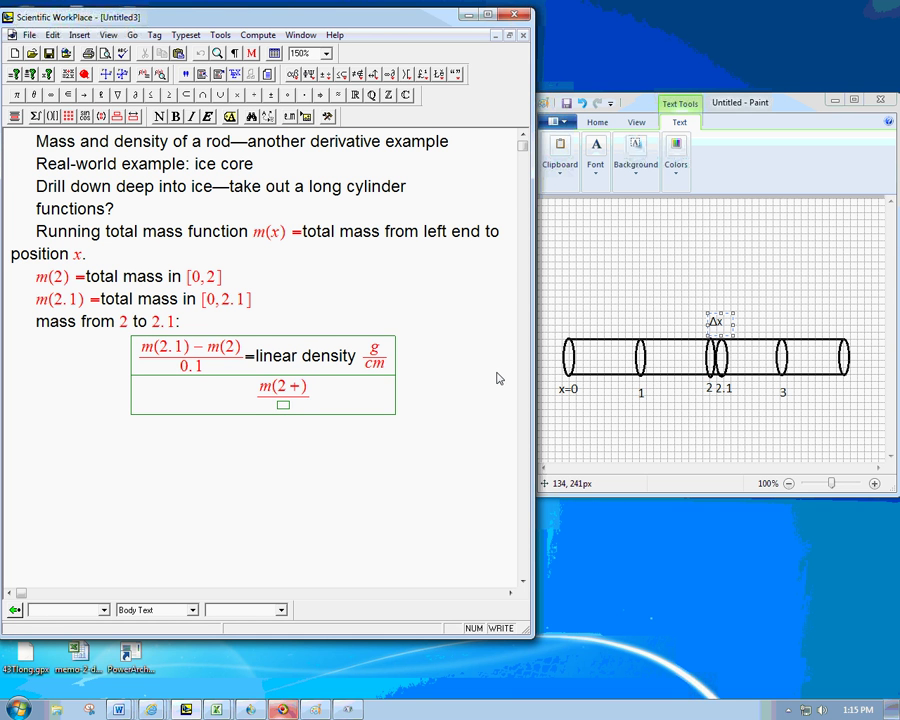
{"action": "type", "text": "Δx"}
{"action": "type", "text": "-m(2"}
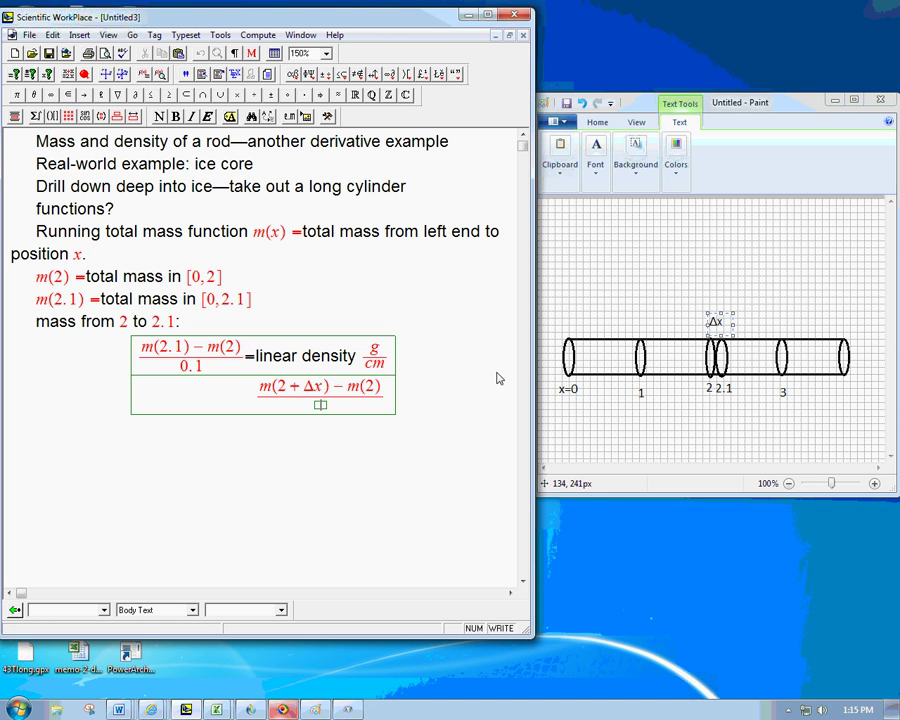
{"action": "type", "text": "Δx"}
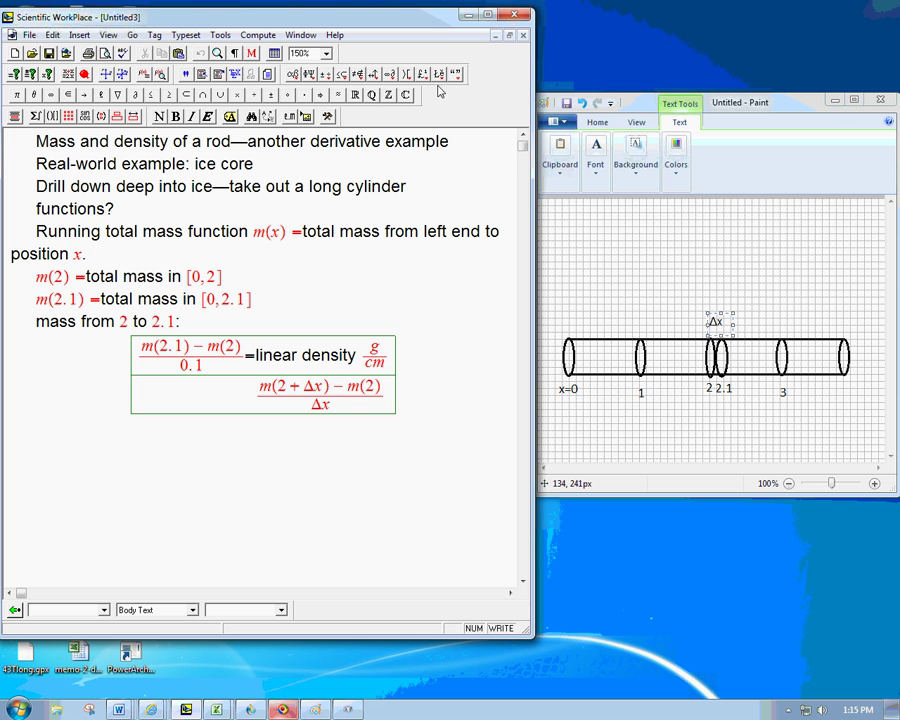
{"action": "left_click", "coordinate": [338, 96]}
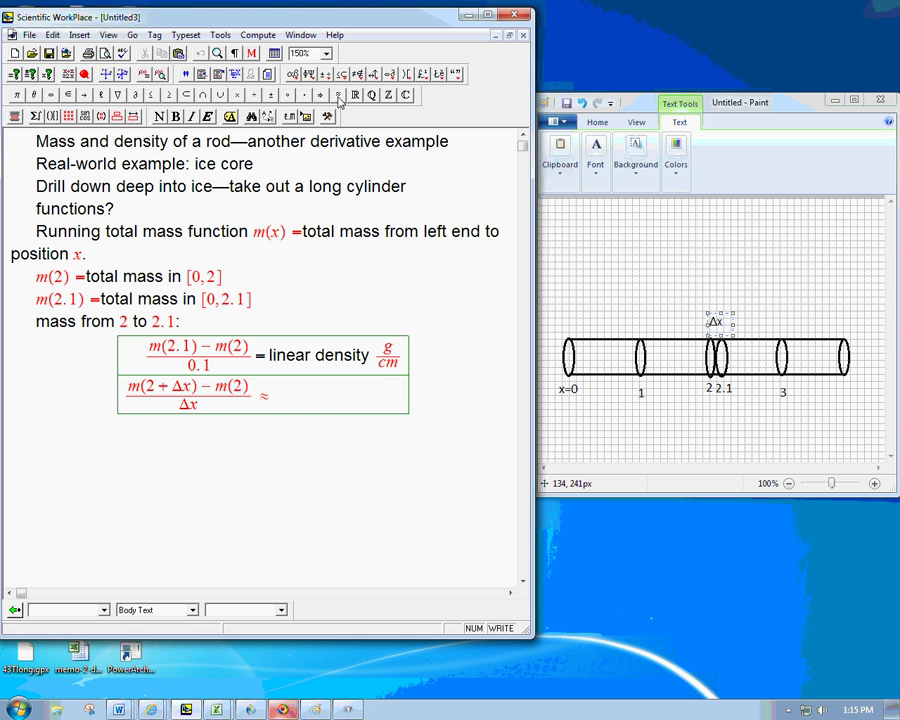
{"action": "type", "text": "m"}
{"action": "type", "text": "'(2"}
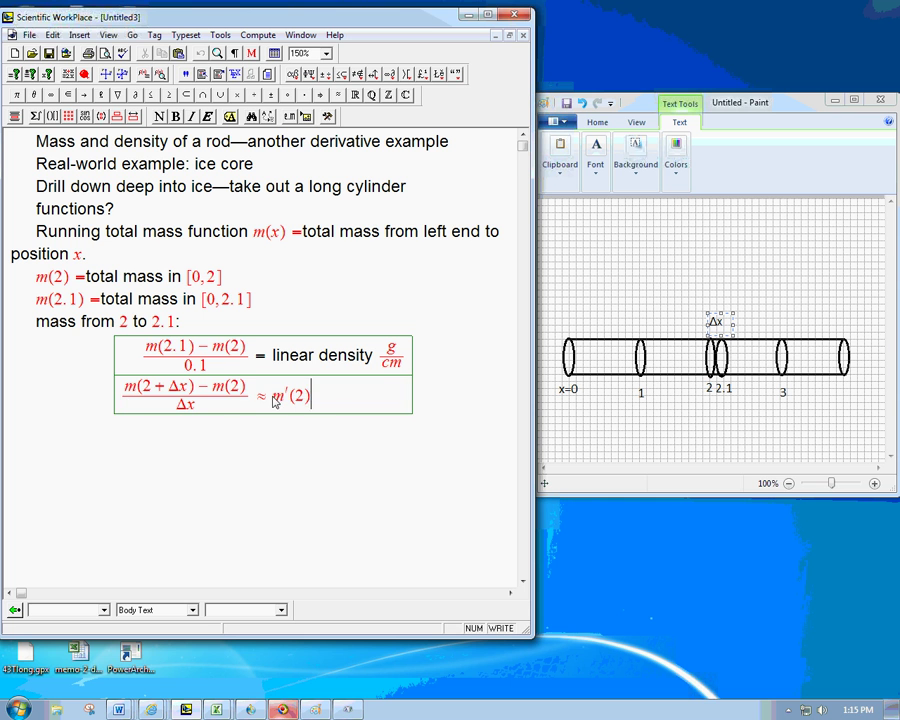
{"action": "key", "text": "Return"}
- Copy the Δx difference quotient into the third row and prefix it with lim Δx→0
{"action": "left_click_drag", "start_coordinate": [124, 397], "coordinate": [250, 398]}
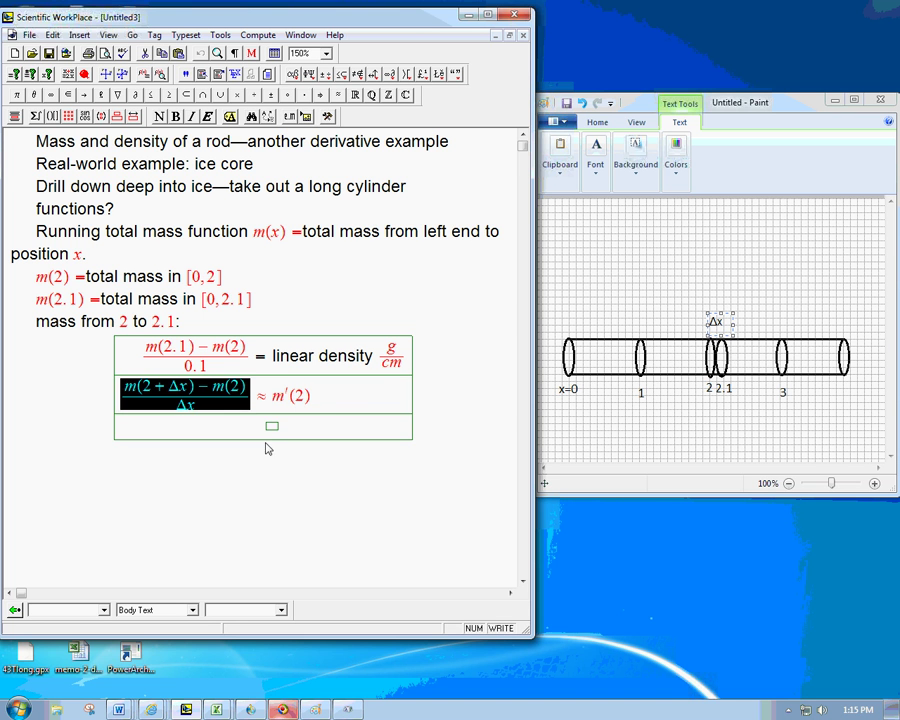
{"action": "key", "text": "ctrl+c"}
{"action": "left_click", "coordinate": [271, 429]}
{"action": "key", "text": "ctrl+v"}
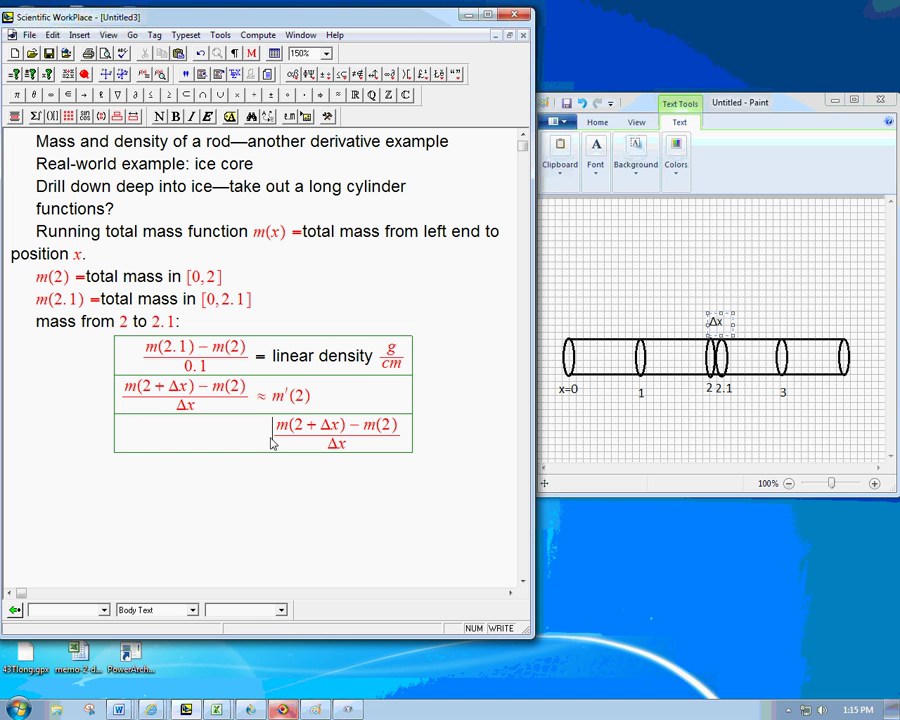
{"action": "left_click", "coordinate": [271, 443]}
{"action": "type", "text": "lim_{"}
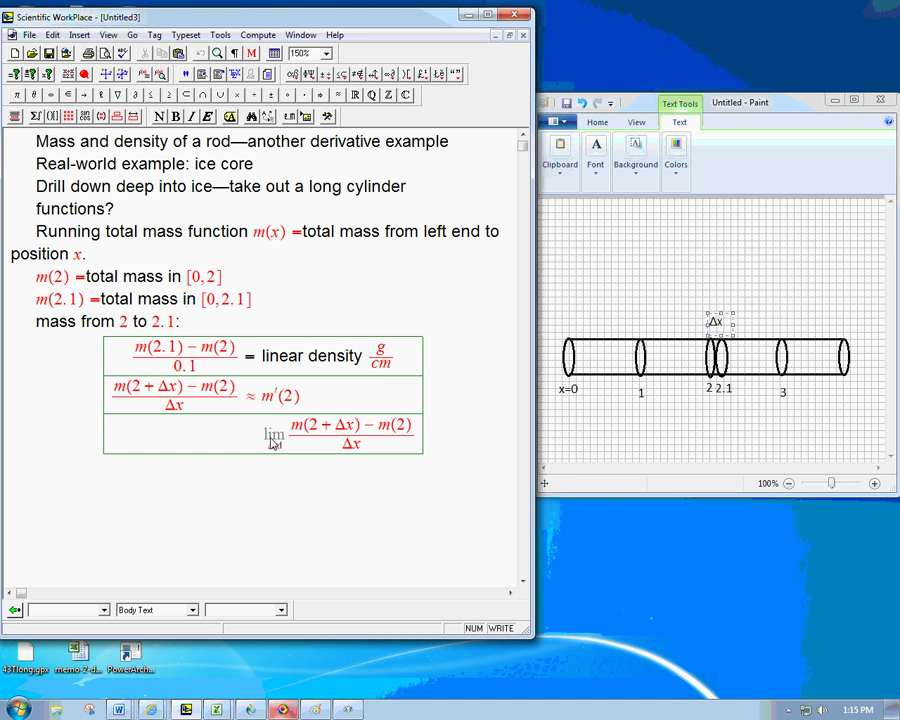
{"action": "type", "text": "Δx"}
{"action": "left_click", "coordinate": [84, 94]}
{"action": "type", "text": "0"}
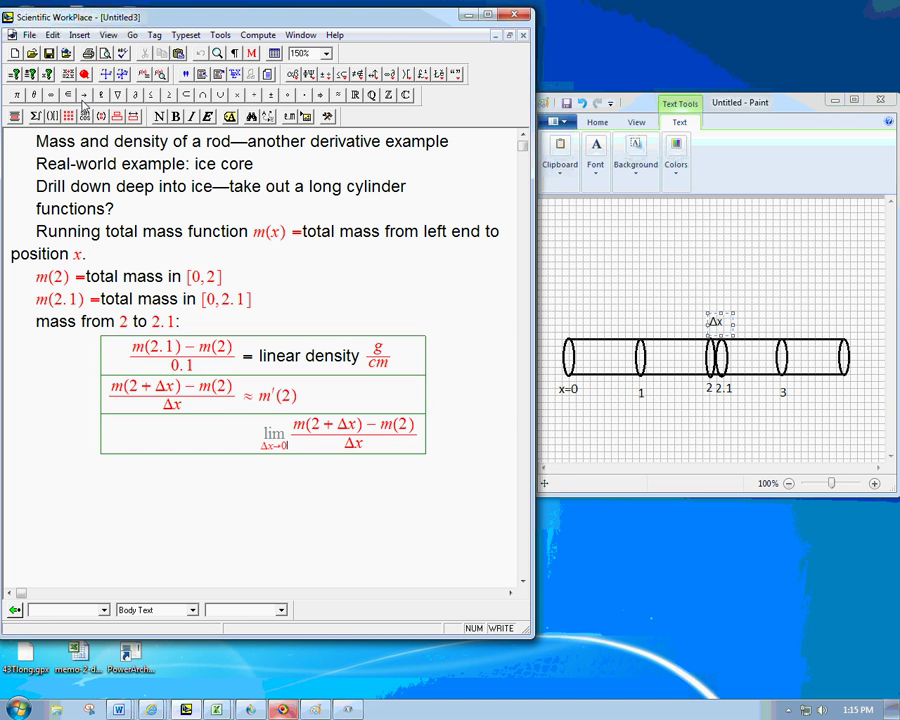
- Extend the limit row with '= m′(2) =' and a dm/dx fraction
{"action": "left_click", "coordinate": [422, 442]}
{"action": "type", "text": "=m'2"}
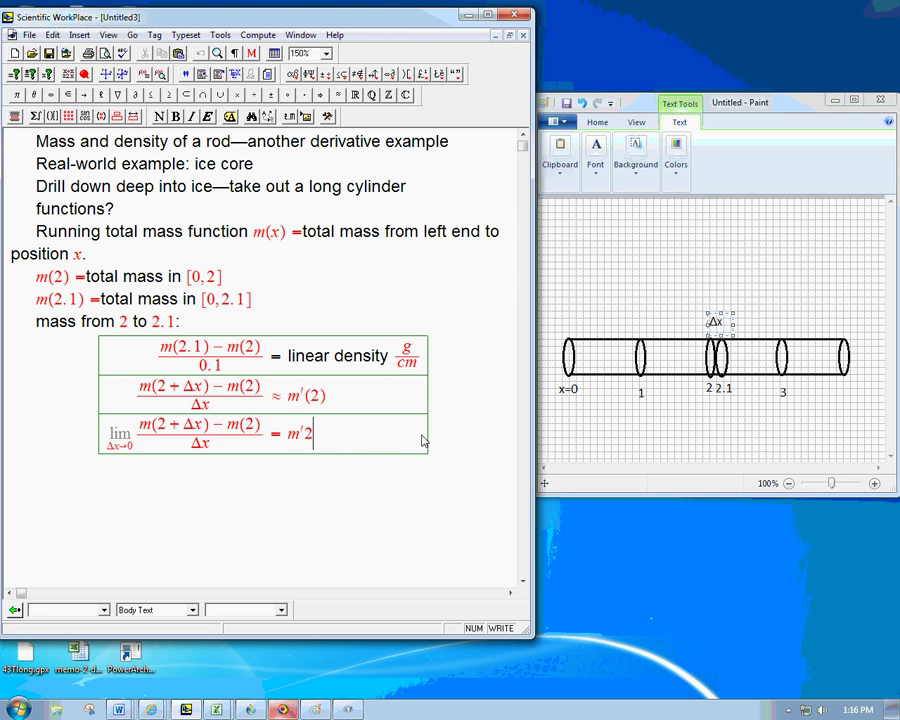
{"action": "key", "text": "BackSpace"}
{"action": "type", "text": "(2"}
{"action": "type", "text": "="}
{"action": "key", "text": "ctrl+f"}
{"action": "type", "text": "dm/"}
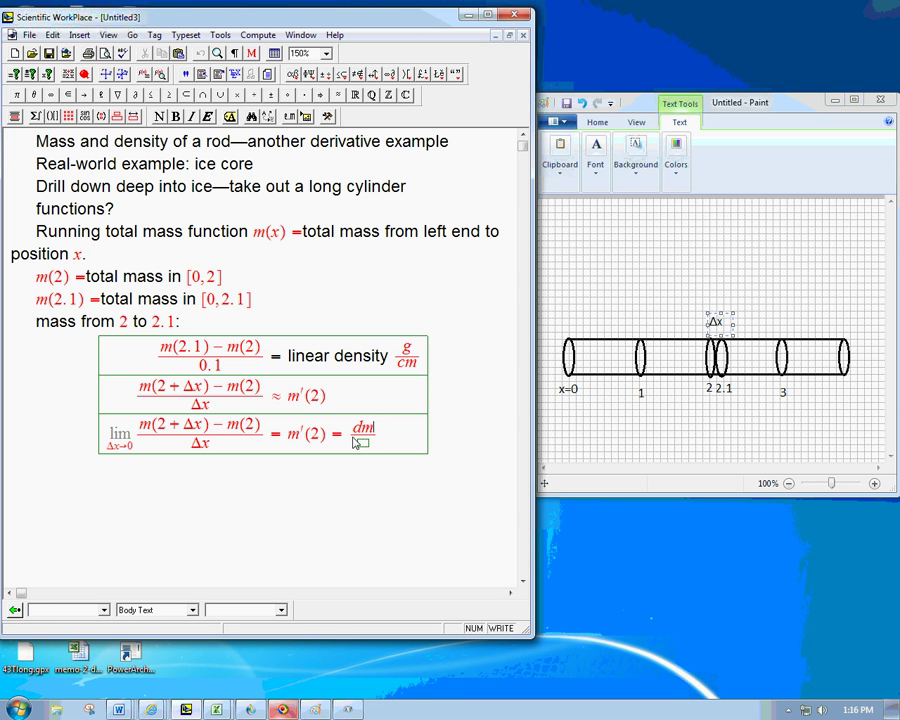
{"action": "key", "text": "Tab"}
{"action": "type", "text": "dx"}
- Below the formula table, add 'A little weird—from running total to density.'
{"action": "left_click", "coordinate": [446, 450]}
{"action": "key", "text": "Return"}
{"action": "type", "text": "A little weird"}
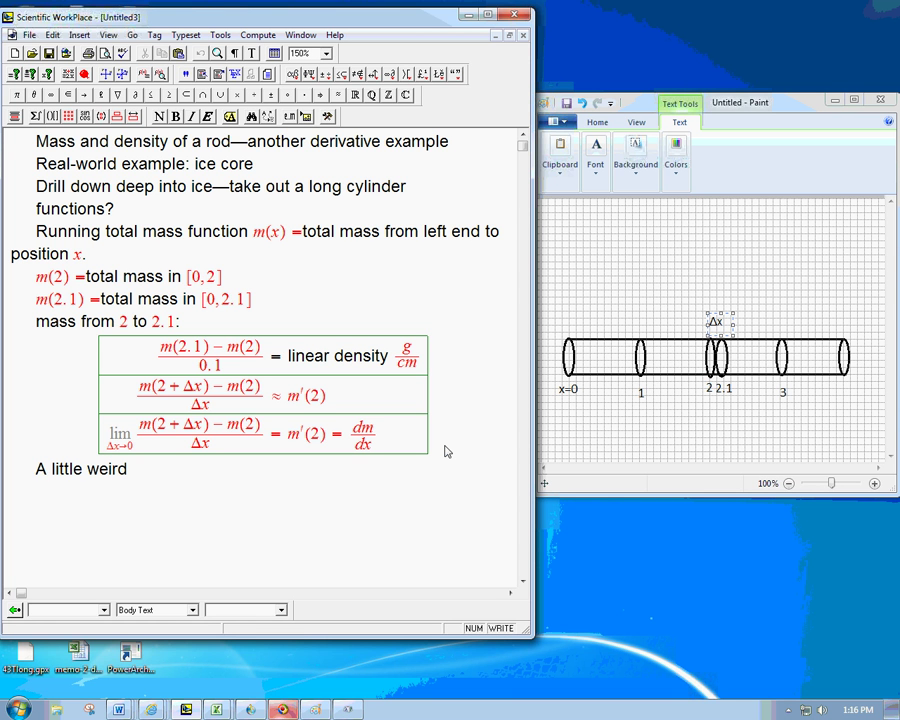
{"action": "type", "text": "---from run"}
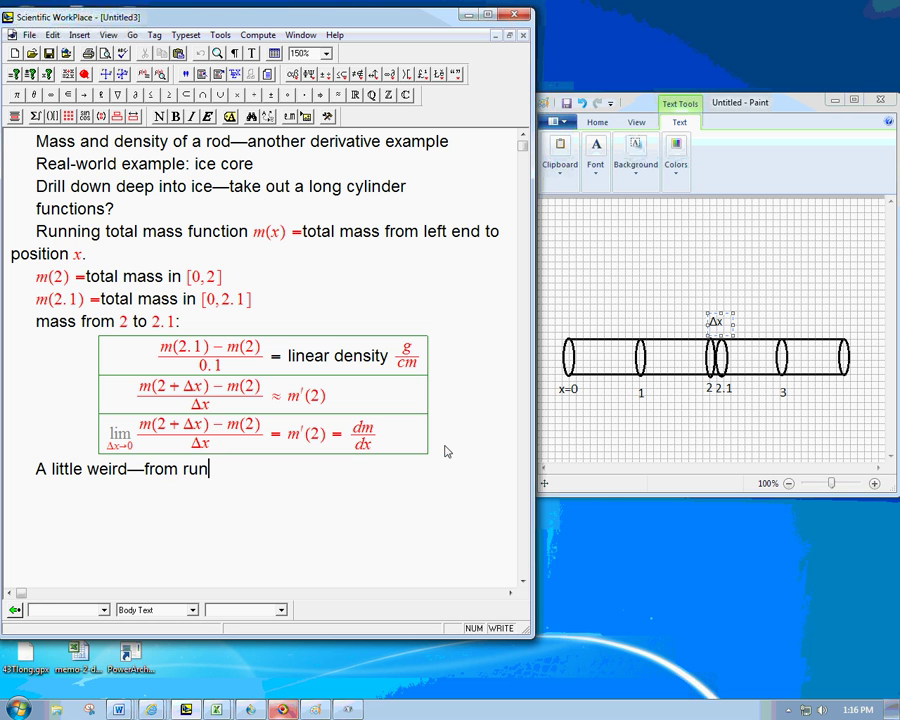
{"action": "type", "text": "ning total"}
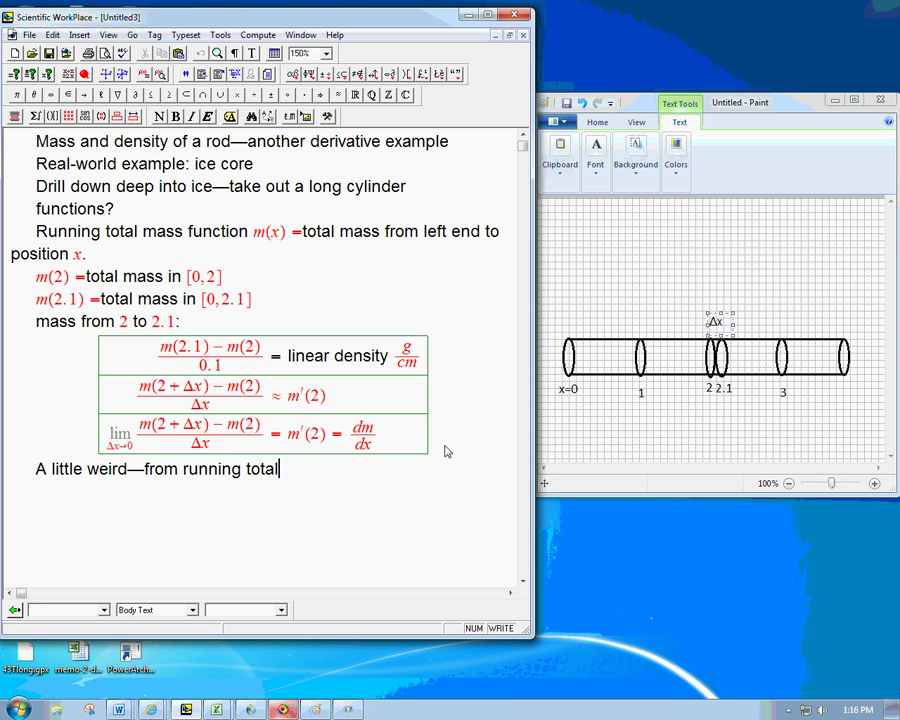
{"action": "type", "text": " to "}
{"action": "type", "text": "denisty"}
{"action": "key", "text": "BackSpace"}
{"action": "key", "text": "BackSpace"}
{"action": "key", "text": "BackSpace"}
{"action": "key", "text": "BackSpace"}
{"action": "type", "text": "sity"}
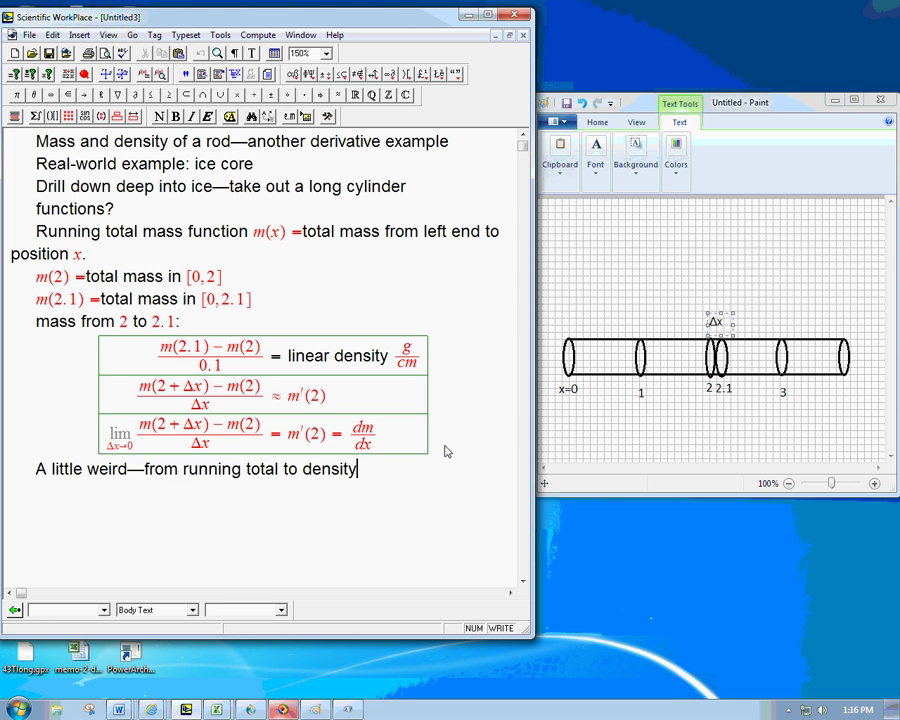
{"action": "type", "text": "."}
{"action": "left_click_drag", "start_coordinate": [302, 470], "coordinate": [358, 478]}
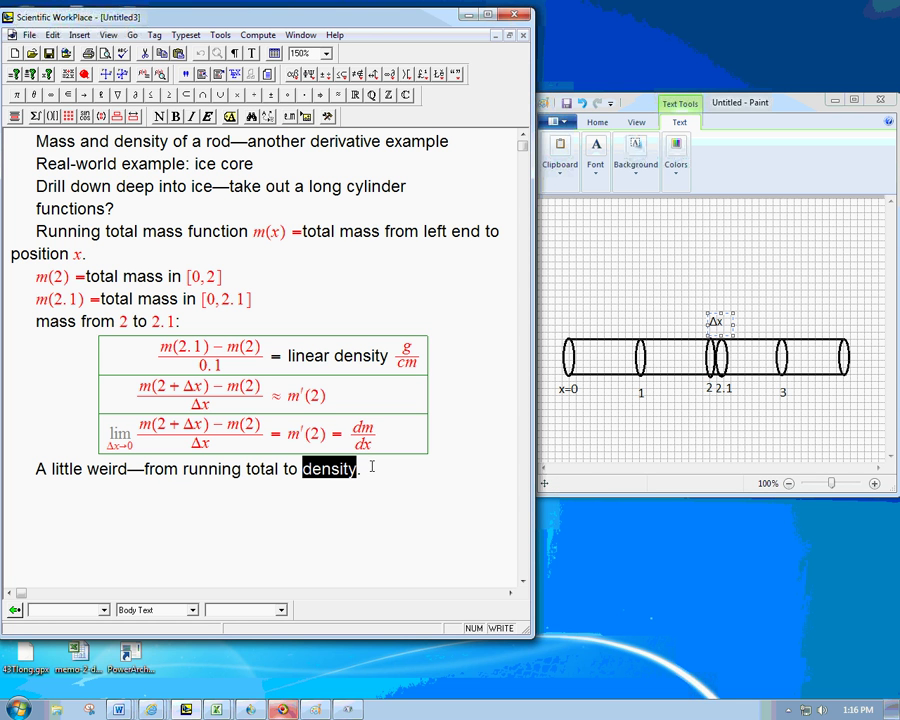
{"action": "left_click", "coordinate": [417, 471]}
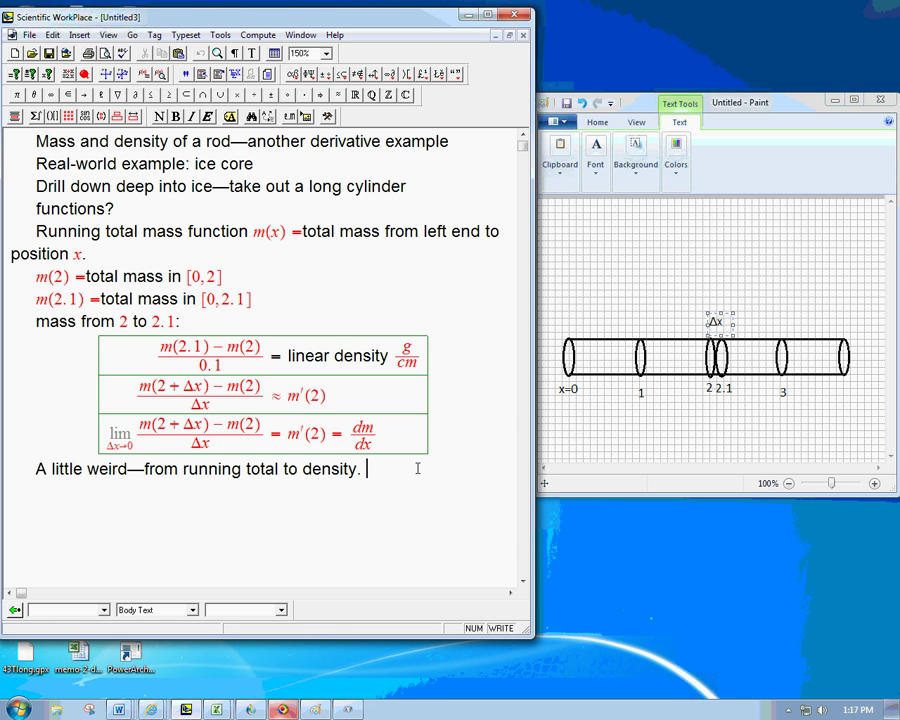
- Add the line 'From running total to density: derivative'
{"action": "key", "text": "Return"}
{"action": "type", "text": "From "}
{"action": "type", "text": "tot"}
{"action": "key", "text": "BackSpace"}
{"action": "key", "text": "BackSpace"}
{"action": "key", "text": "BackSpace"}
{"action": "type", "text": "running "}
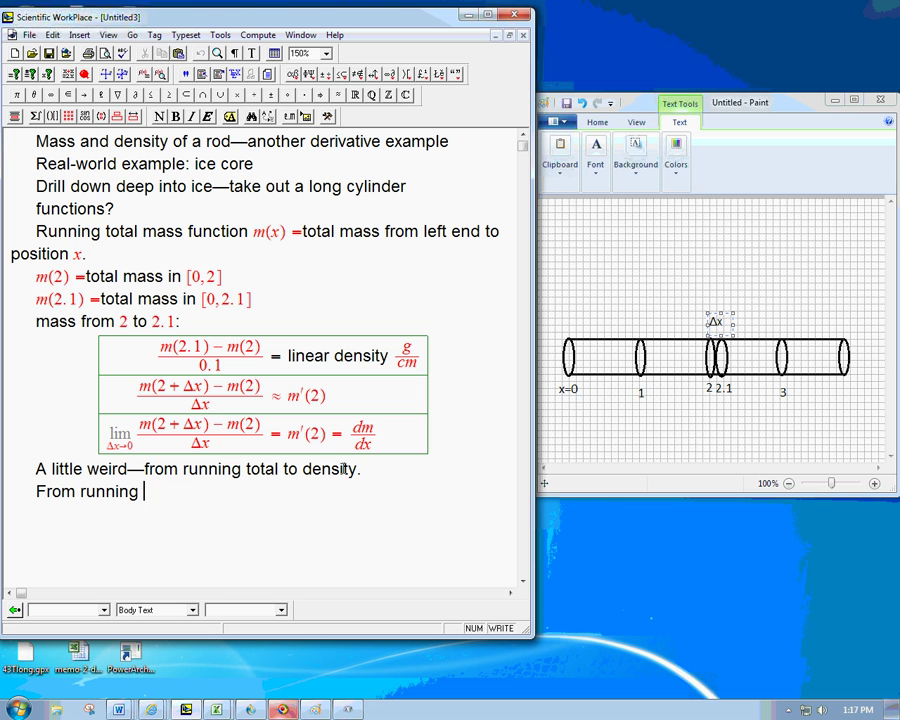
{"action": "type", "text": "total to "}
{"action": "type", "text": "denisty"}
{"action": "key", "text": "BackSpace"}
{"action": "key", "text": "BackSpace"}
{"action": "key", "text": "BackSpace"}
{"action": "key", "text": "BackSpace"}
{"action": "type", "text": "sity"}
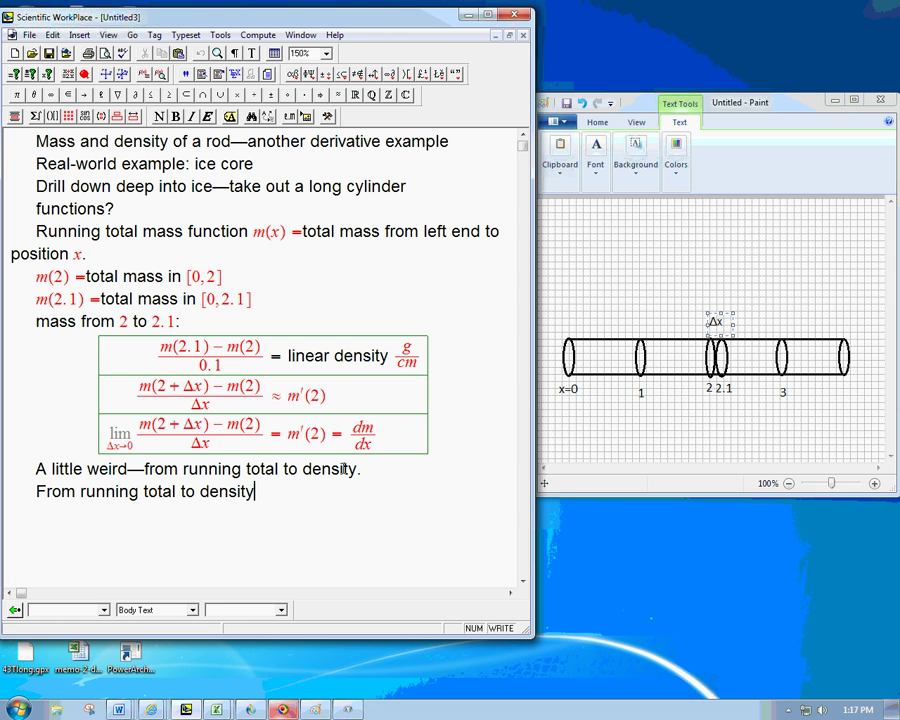
{"action": "type", "text": ": derivative"}
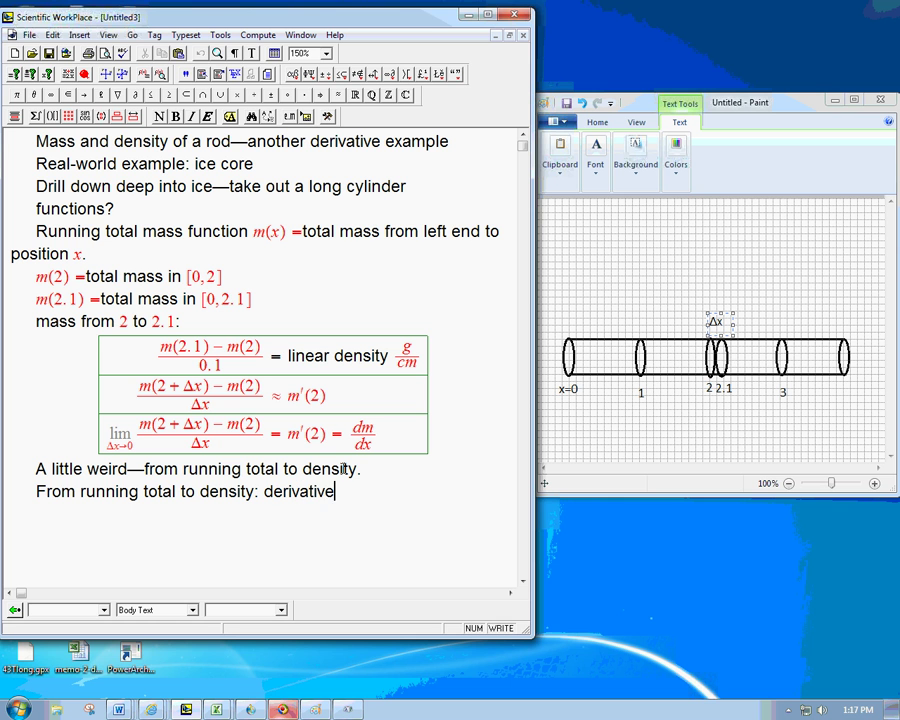
- Add the line 'What if I wanted to make a rod with given variation in density?'
{"action": "key", "text": "Return"}
{"action": "type", "text": "From"}
{"action": "key", "text": "BackSpace"}
{"action": "key", "text": "BackSpace"}
{"action": "key", "text": "BackSpace"}
{"action": "key", "text": "BackSpace"}
{"action": "key", "text": "BackSpace"}
{"action": "type", "text": "What if I wanted to "}
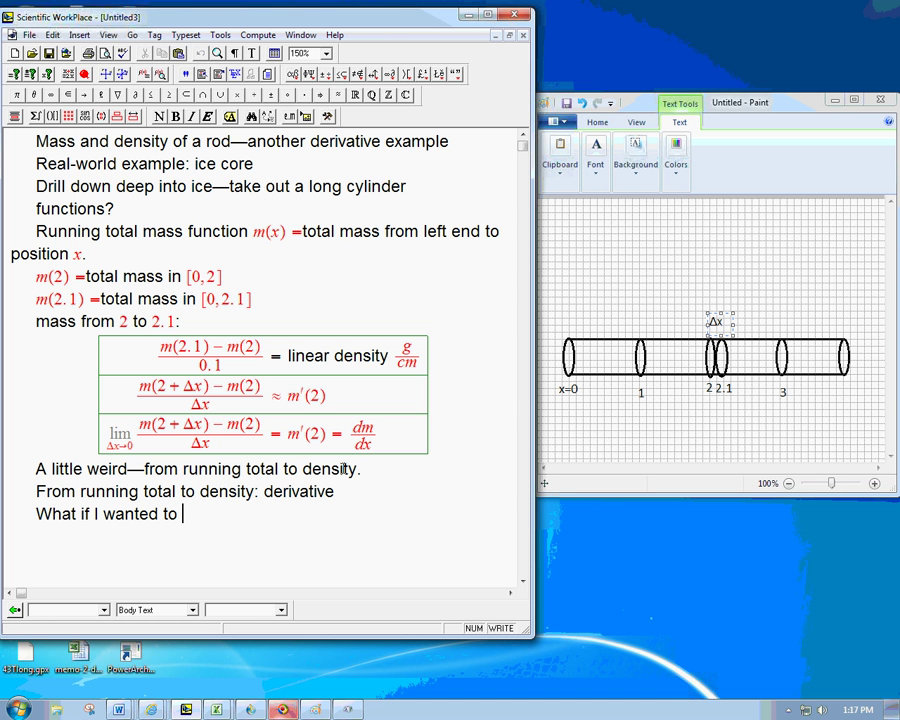
{"action": "type", "text": "make a rod "}
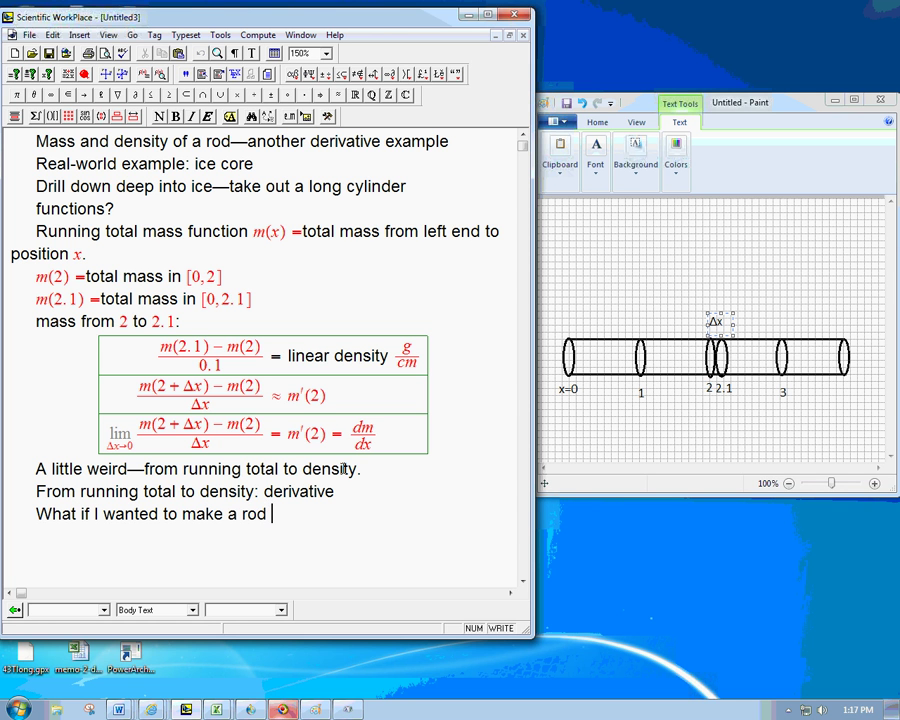
{"action": "type", "text": "wi"}
{"action": "key", "text": "BackSpace"}
{"action": "type", "text": "with given varia"}
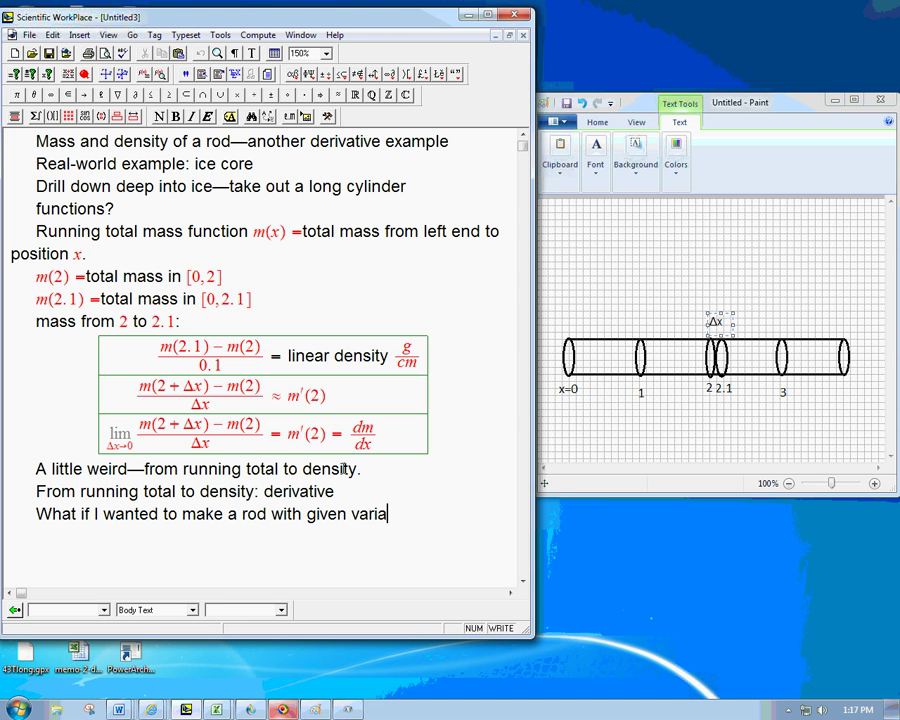
{"action": "type", "text": "tion in den"}
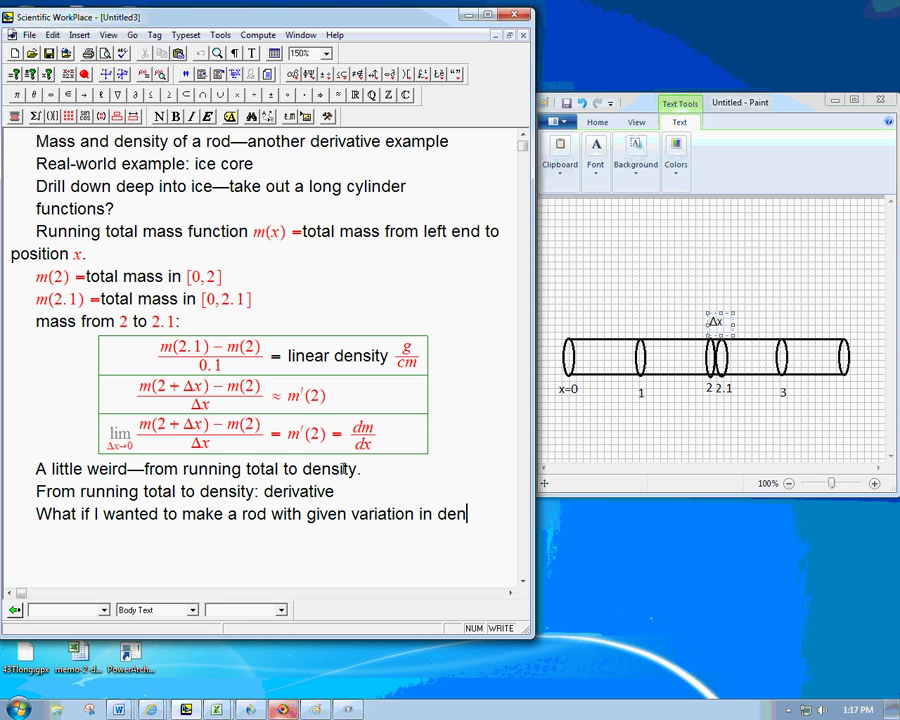
{"action": "type", "text": "sity?"}
- Add the closing line 'Creating function m (antiderivative!)' with m as a math symbol
{"action": "key", "text": "Return"}
{"action": "type", "text": "Creating fu"}
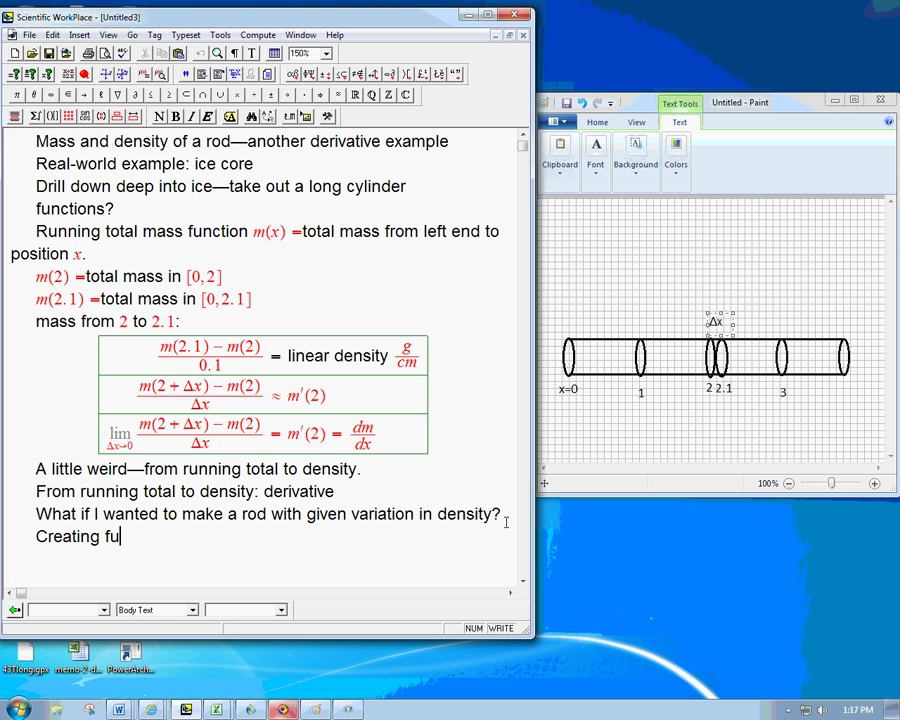
{"action": "type", "text": "nction"}
{"action": "key", "text": "ctrl+m"}
{"action": "type", "text": "m"}
{"action": "key", "text": "ctrl+m"}
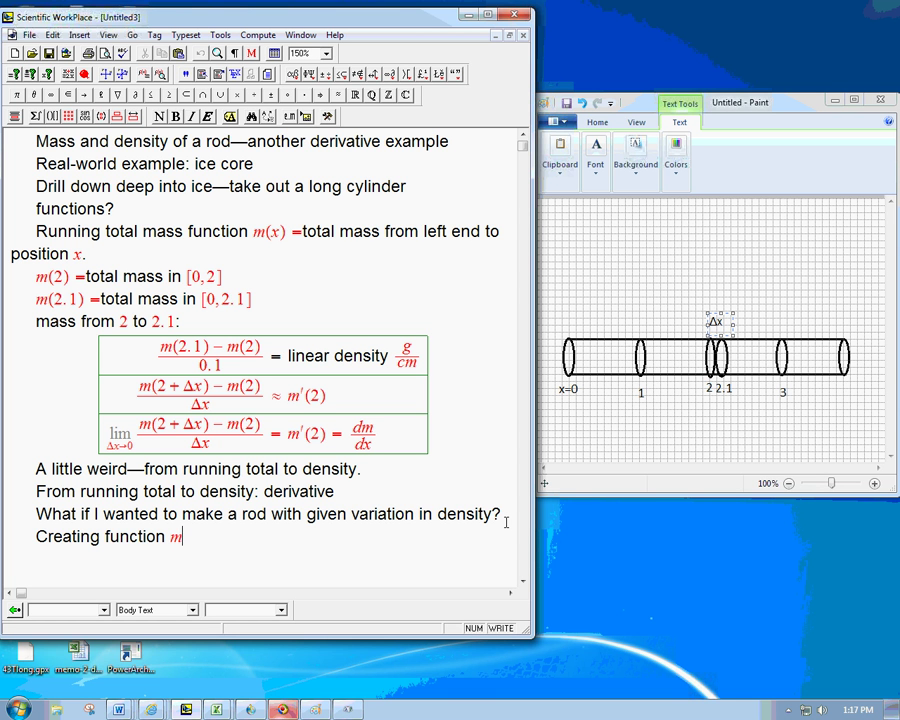
{"action": "key", "text": "ctrl+t"}
{"action": "type", "text": "("}
{"action": "type", "text": "antid"}
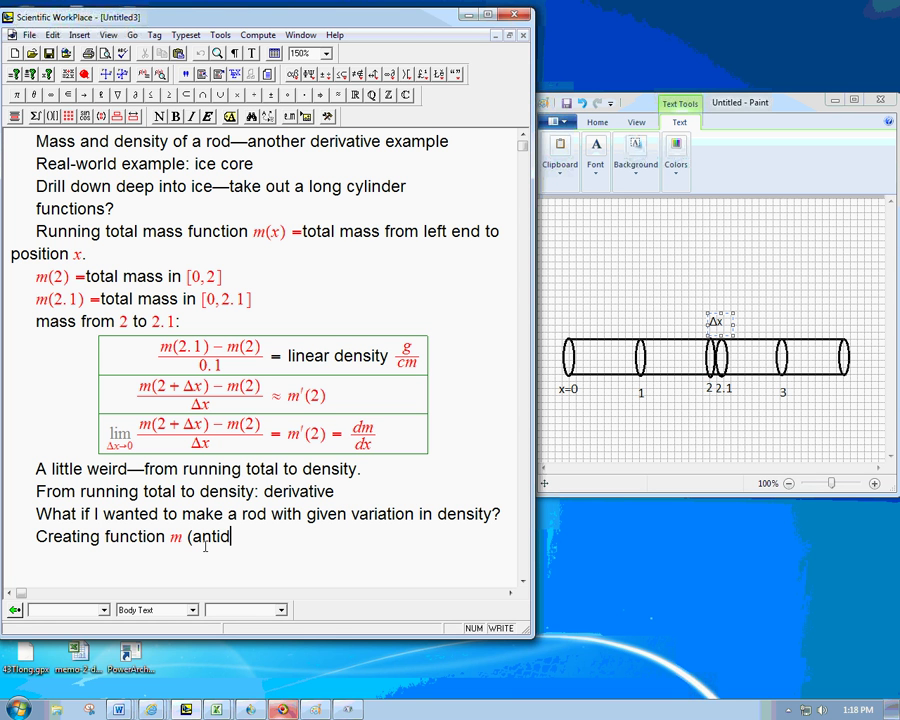
{"action": "type", "text": "erivative!)"}
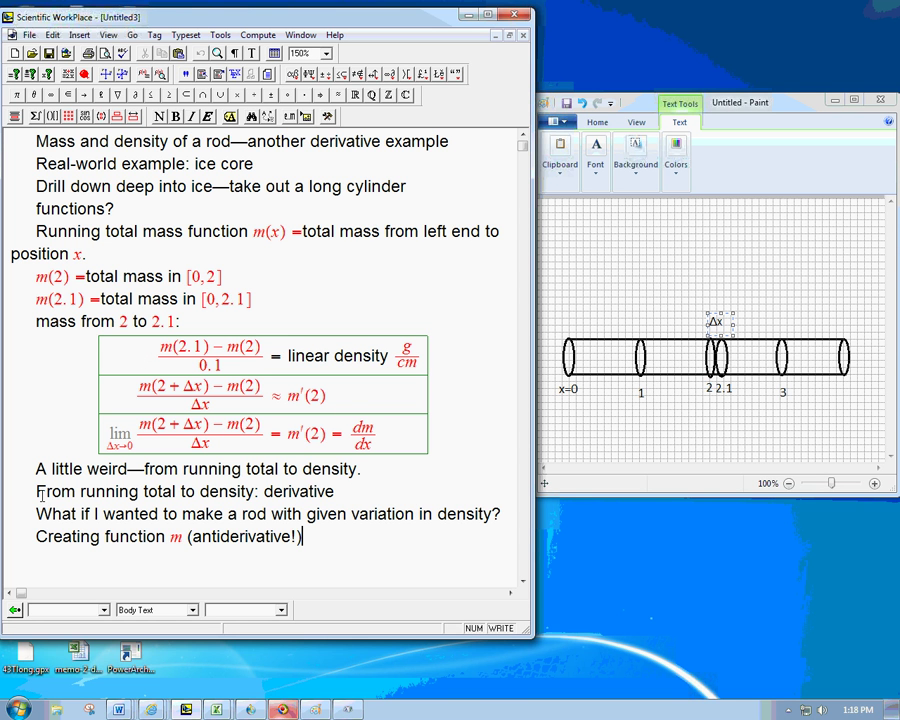
{"action": "left_click_drag", "start_coordinate": [36, 490], "coordinate": [38, 544]}
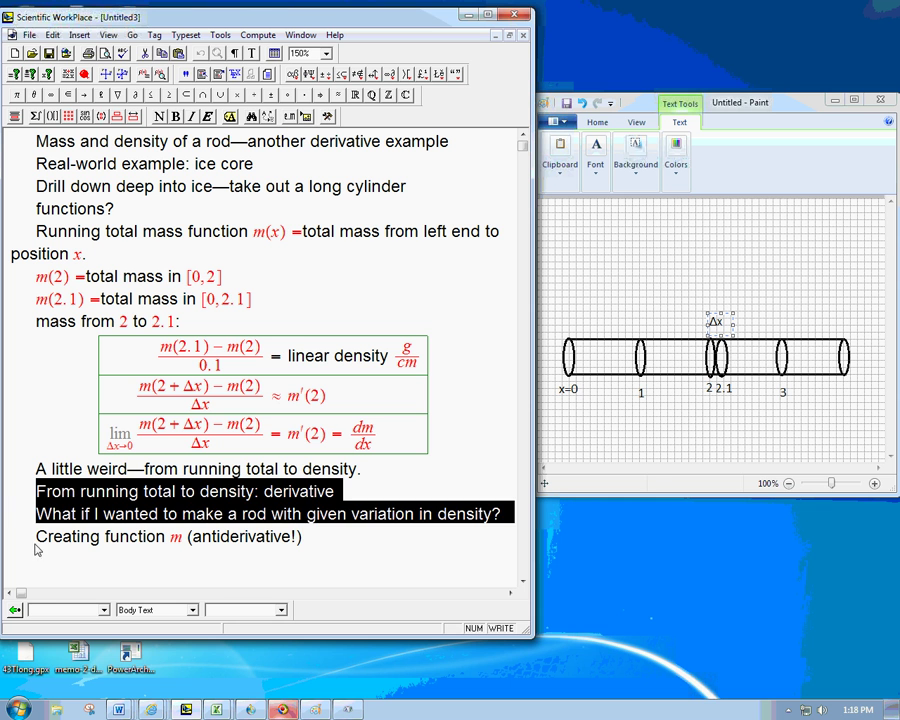
{"action": "left_click", "coordinate": [307, 538]}
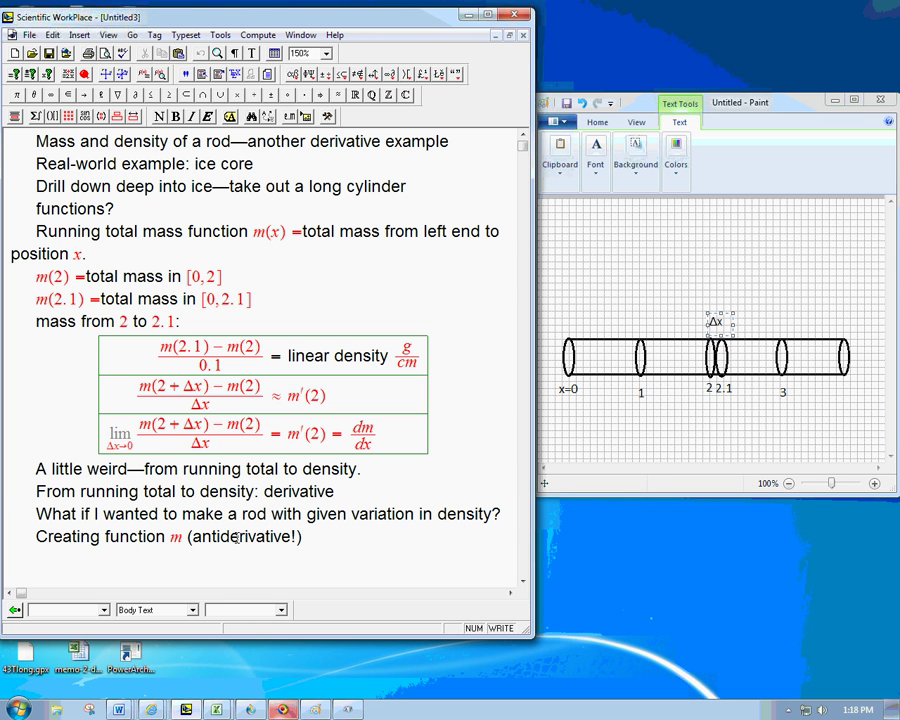